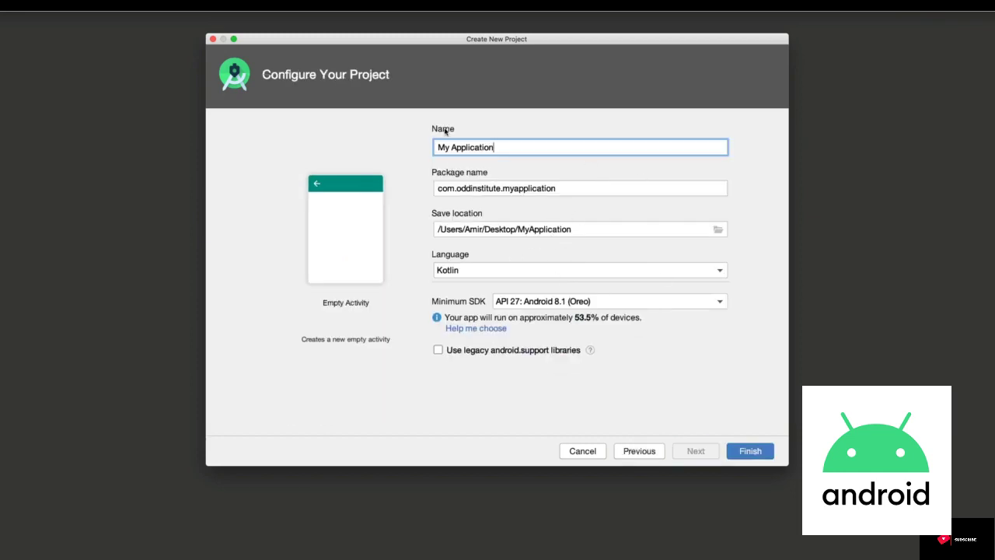
Select Kotlin as the language and name the project "My Emulator Application".
{"action": "left_click", "coordinate": [470, 274]}
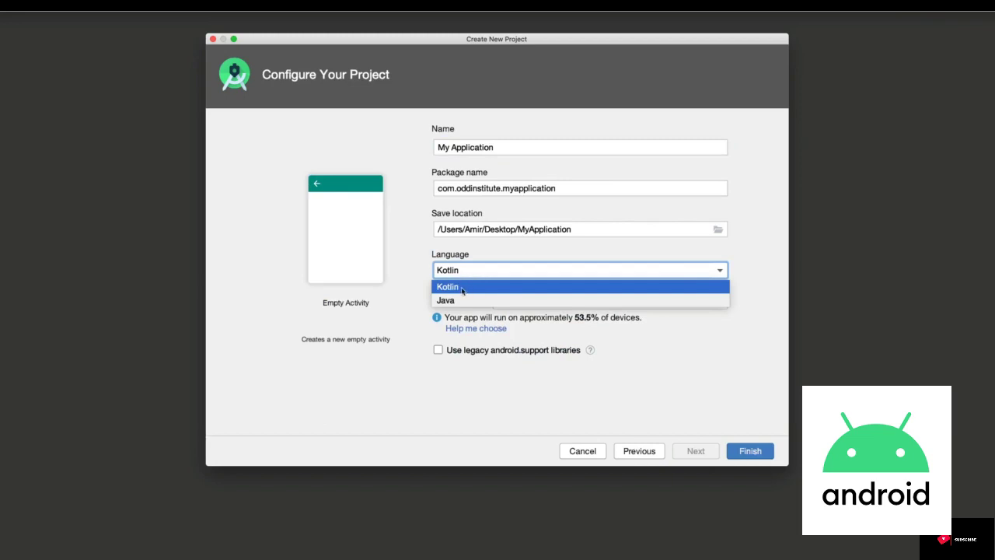
{"action": "left_click", "coordinate": [464, 289]}
{"action": "left_click", "coordinate": [504, 188]}
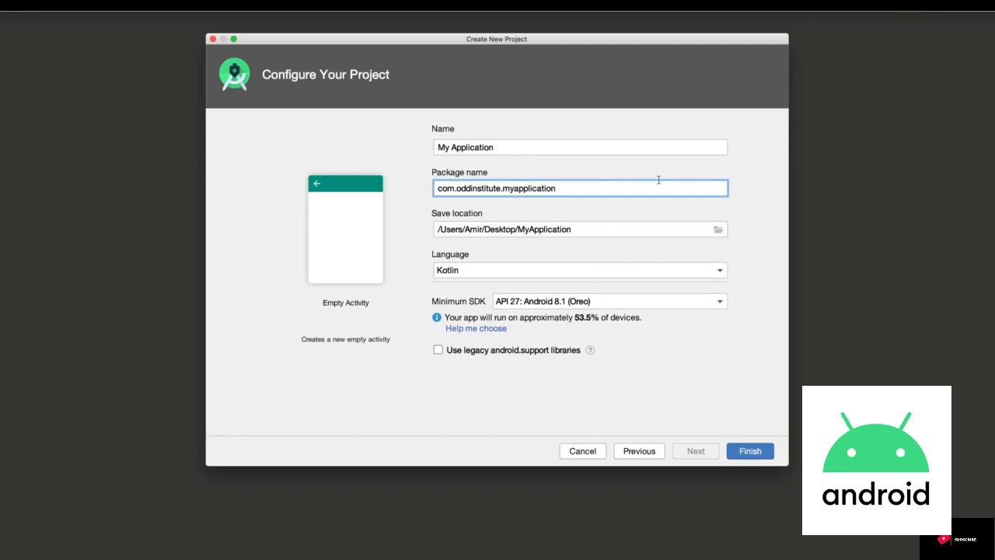
{"action": "left_click_drag", "start_coordinate": [503, 147], "coordinate": [407, 147]}
{"action": "left_click_drag", "start_coordinate": [524, 145], "coordinate": [422, 147]}
{"action": "type", "text": "My Em"}
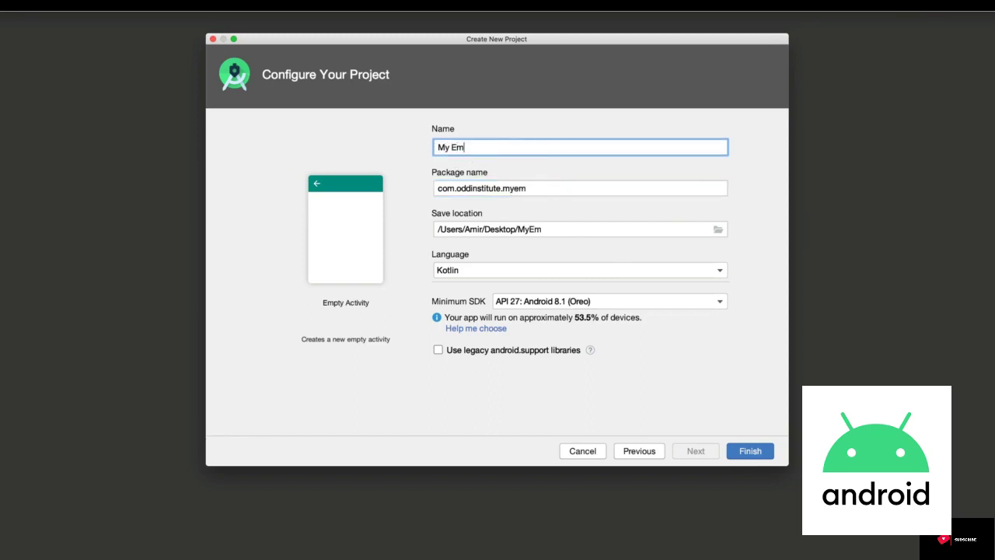
{"action": "type", "text": "ulator Application"}
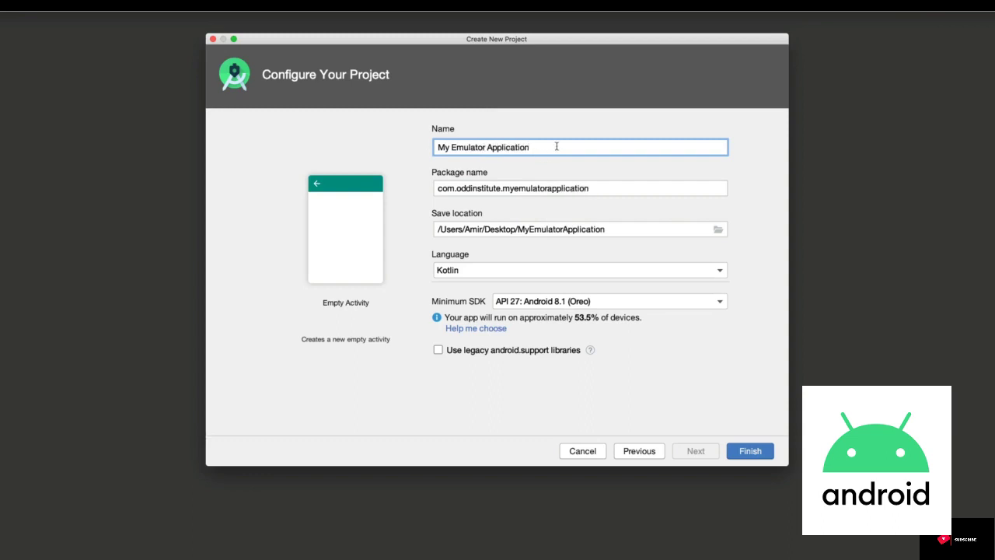
Examine the project name and the company domain part of the package name.
{"action": "left_click_drag", "start_coordinate": [555, 147], "coordinate": [440, 147]}
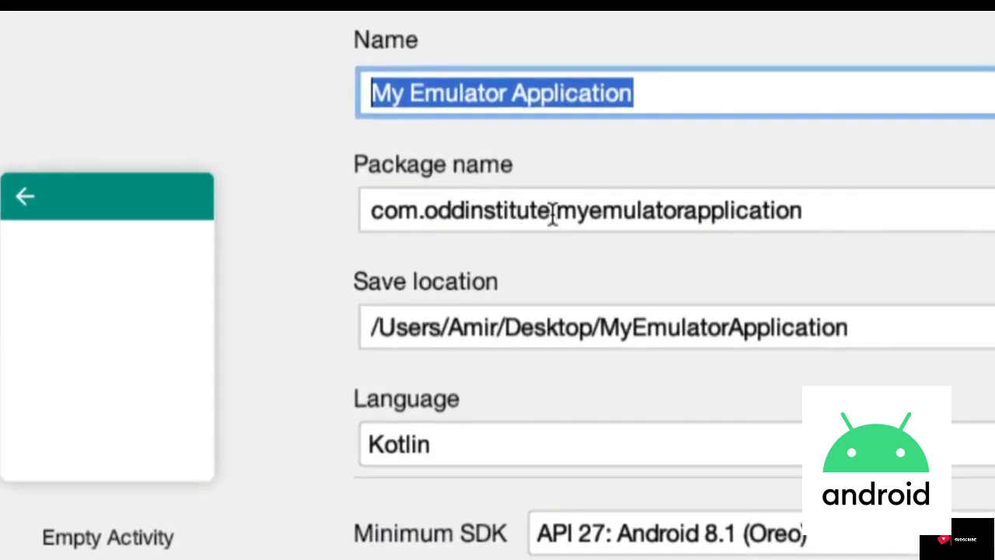
{"action": "mouse_move", "coordinate": [553, 210]}
{"action": "left_mouse_down"}
{"action": "mouse_move", "coordinate": [368, 210]}
{"action": "mouse_move", "coordinate": [550, 211]}
{"action": "left_mouse_up"}
{"action": "left_click", "coordinate": [536, 211]}
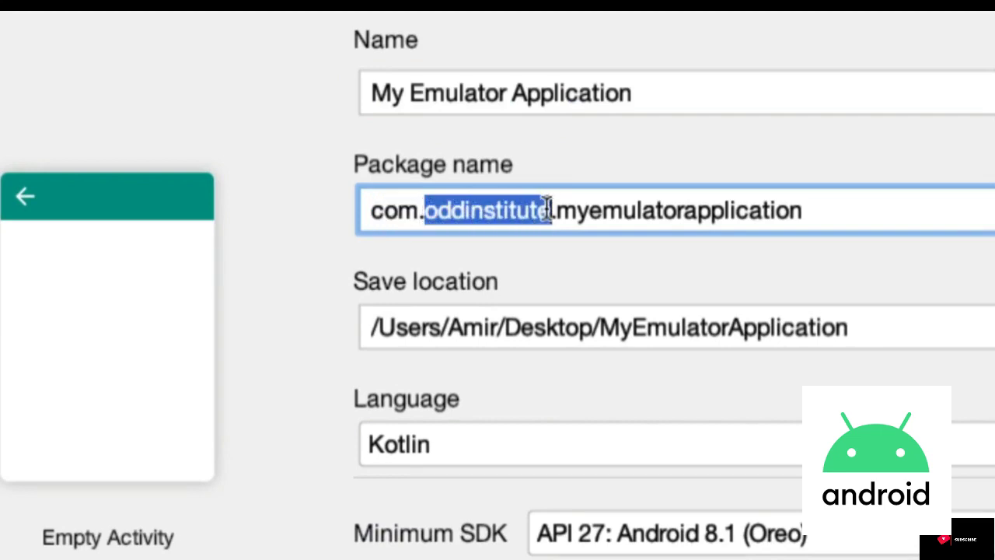
{"action": "left_click", "coordinate": [427, 211]}
{"action": "left_click_drag", "start_coordinate": [370, 211], "coordinate": [552, 210]}
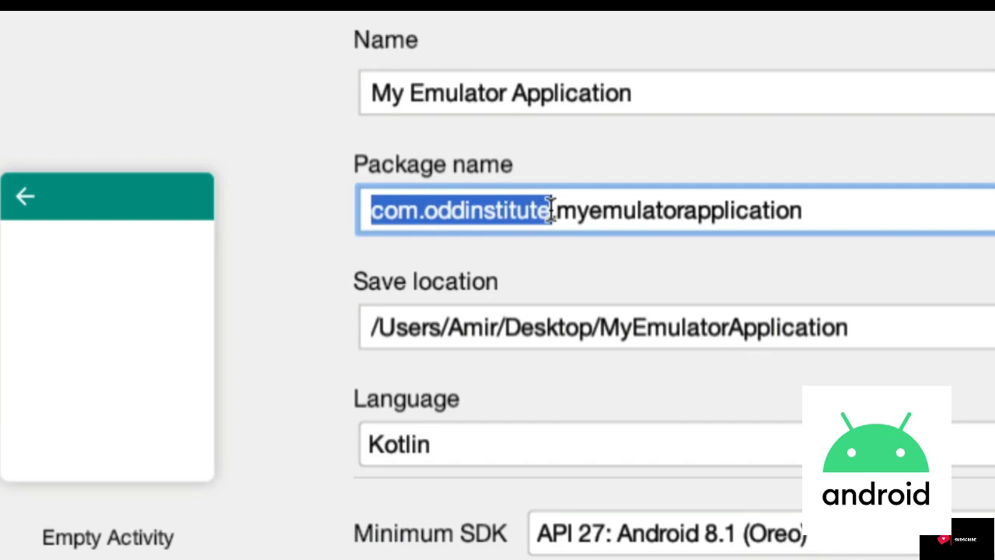
{"action": "left_click", "coordinate": [502, 210]}
{"action": "double_click", "coordinate": [502, 210]}
{"action": "left_click", "coordinate": [503, 209]}
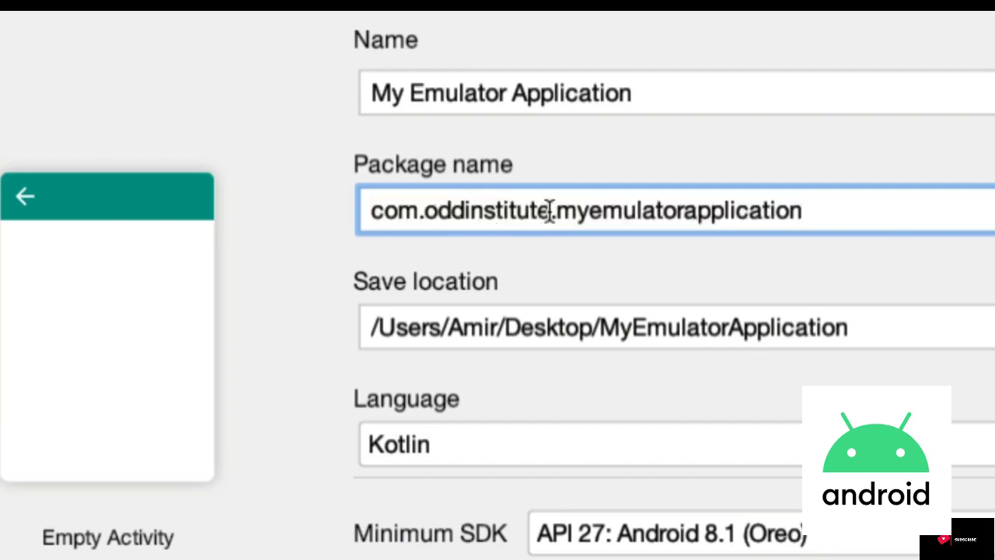
Copy "oddinstitute" from the package name and replace it with "example".
{"action": "left_click_drag", "start_coordinate": [551, 210], "coordinate": [428, 212]}
{"action": "key", "text": "super+c"}
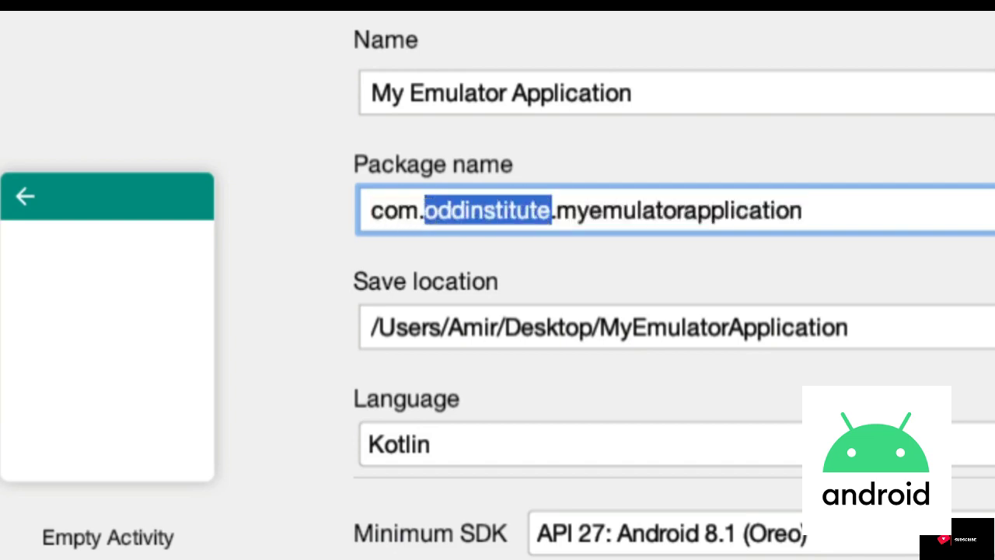
{"action": "key", "text": "BackSpace"}
{"action": "type", "text": "example"}
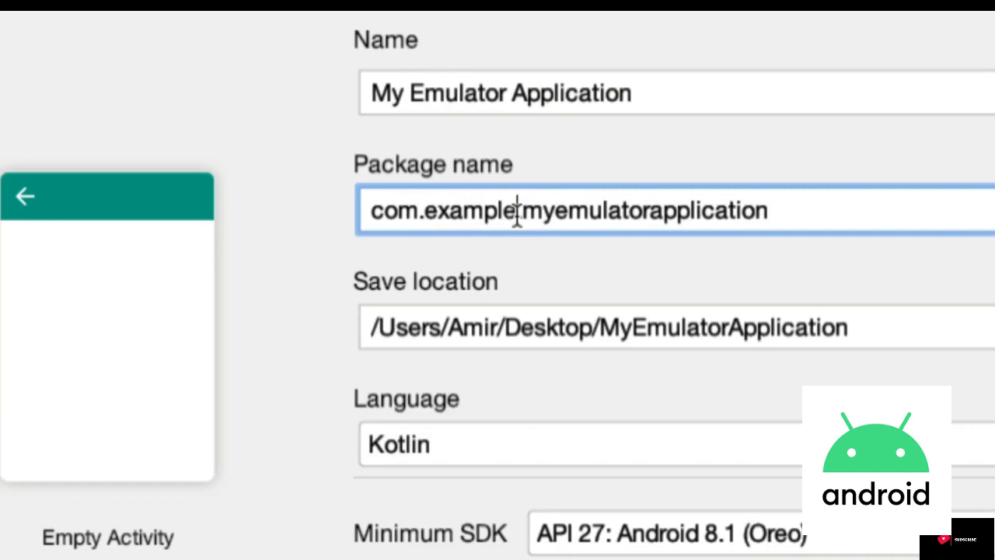
{"action": "left_click_drag", "start_coordinate": [521, 210], "coordinate": [771, 212]}
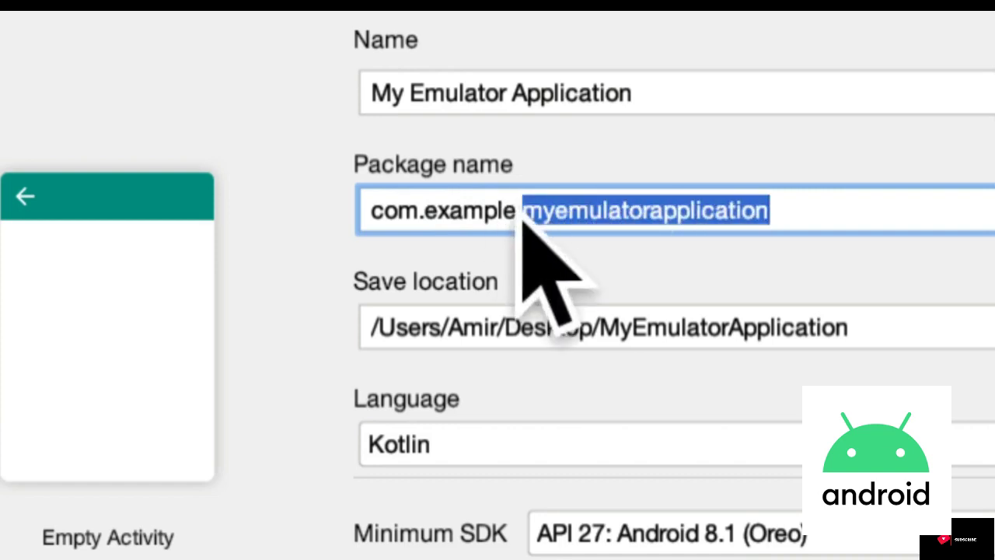
{"action": "left_click", "coordinate": [807, 212]}
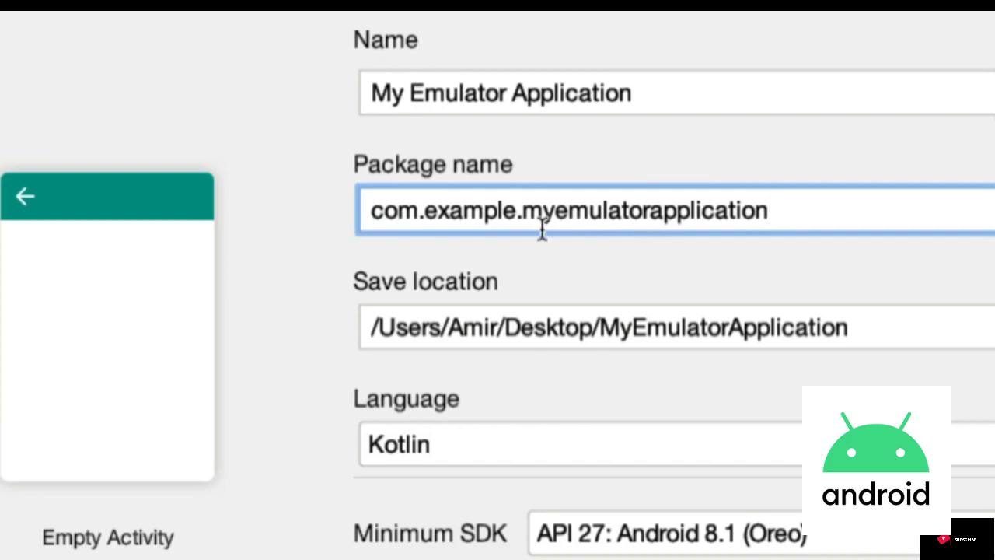
Replace "example" in the package name with the copied "oddinstitute".
{"action": "double_click", "coordinate": [466, 208]}
{"action": "left_click", "coordinate": [480, 211]}
{"action": "left_click_drag", "start_coordinate": [517, 211], "coordinate": [423, 210]}
{"action": "key", "text": "super+v"}
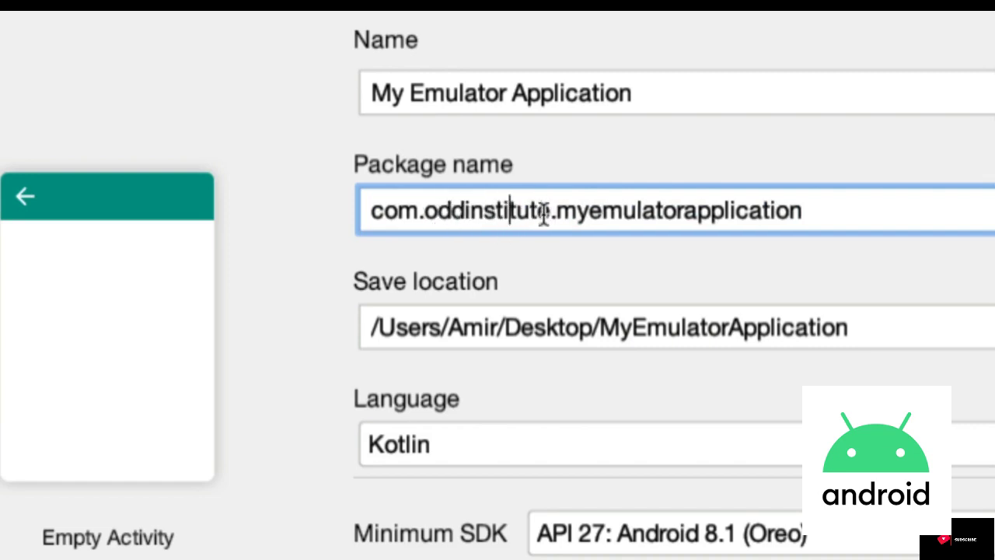
{"action": "left_click_drag", "start_coordinate": [552, 211], "coordinate": [354, 211]}
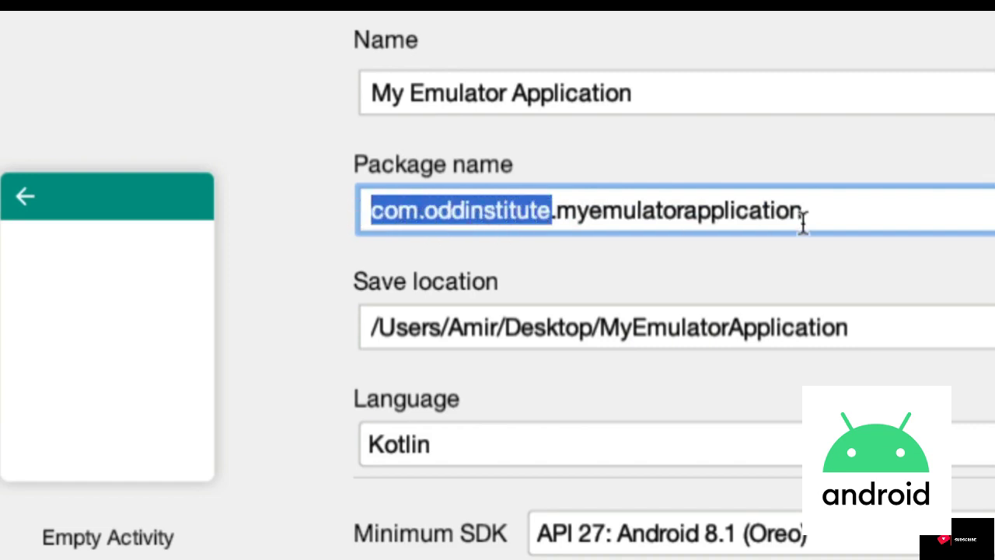
{"action": "left_click_drag", "start_coordinate": [813, 211], "coordinate": [559, 211]}
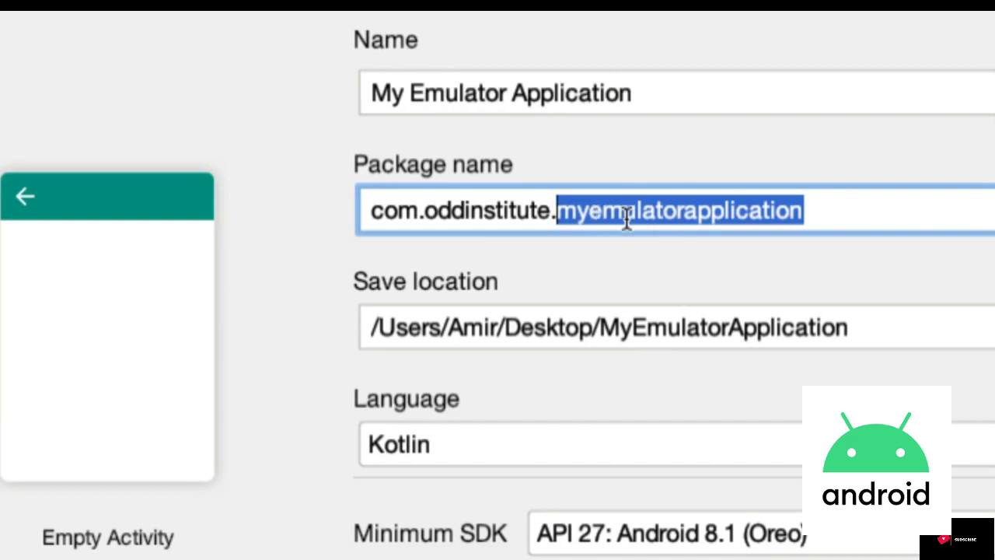
{"action": "left_click_drag", "start_coordinate": [375, 212], "coordinate": [804, 214]}
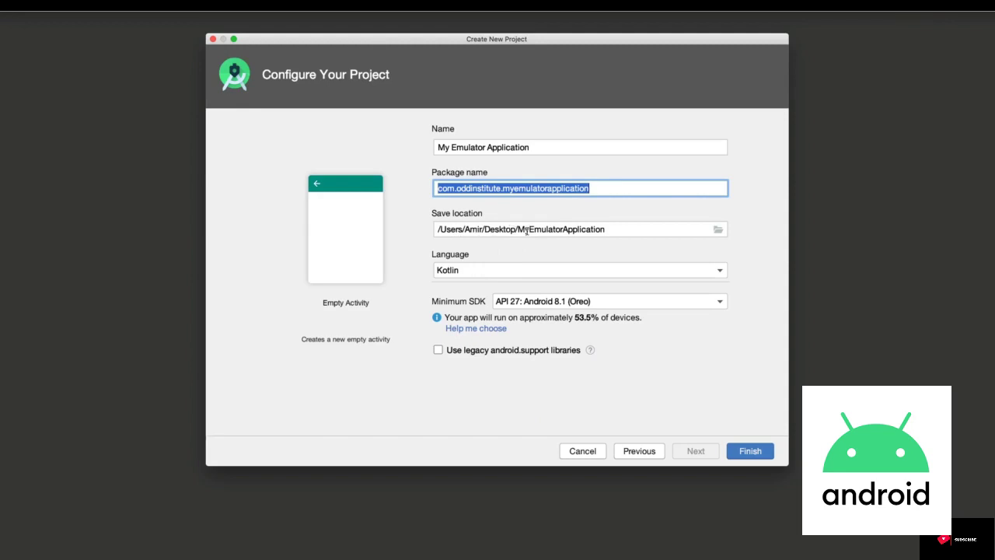
{"action": "left_click_drag", "start_coordinate": [518, 228], "coordinate": [628, 229]}
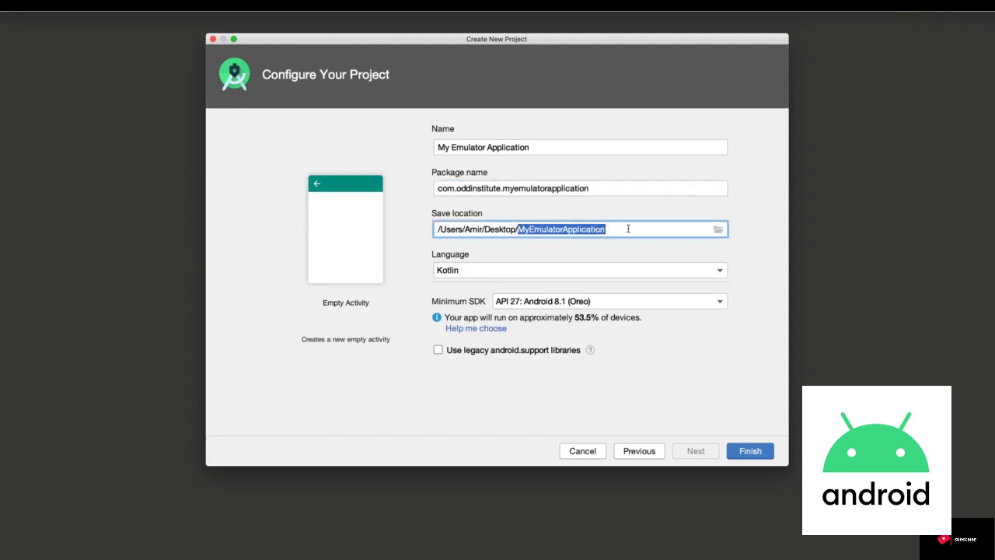
Choose Kotlin as the project's programming language.
{"action": "left_click", "coordinate": [482, 275]}
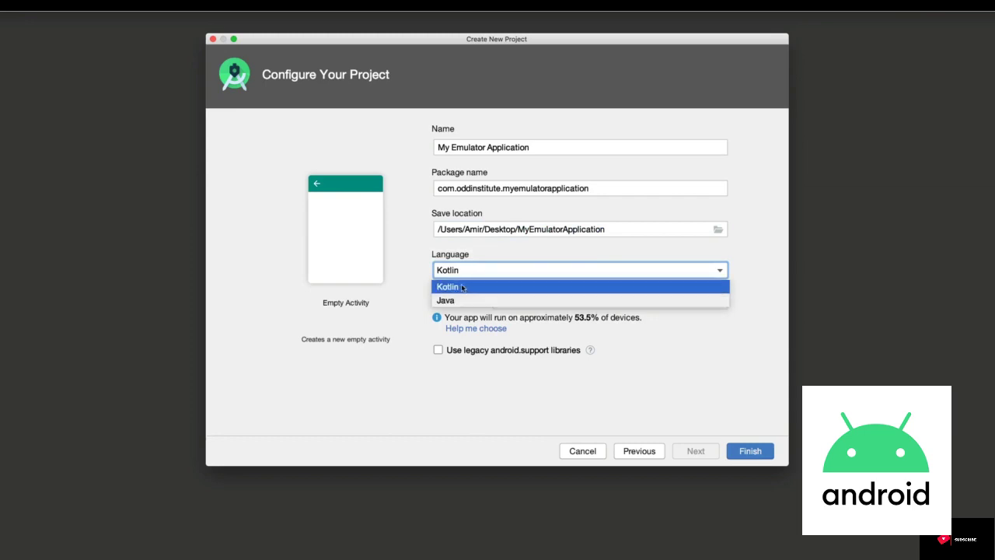
{"action": "left_click", "coordinate": [460, 288]}
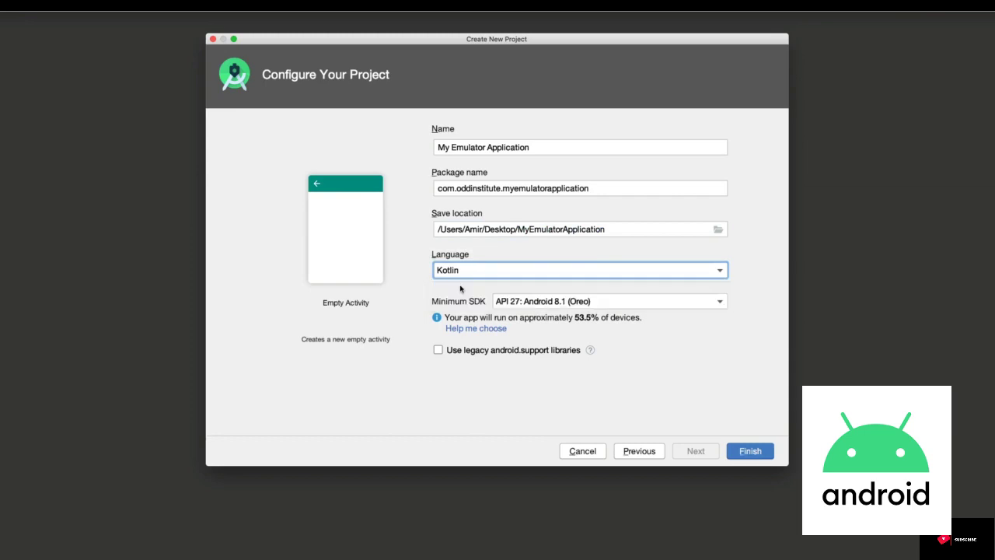
{"action": "key", "text": "alt+p"}
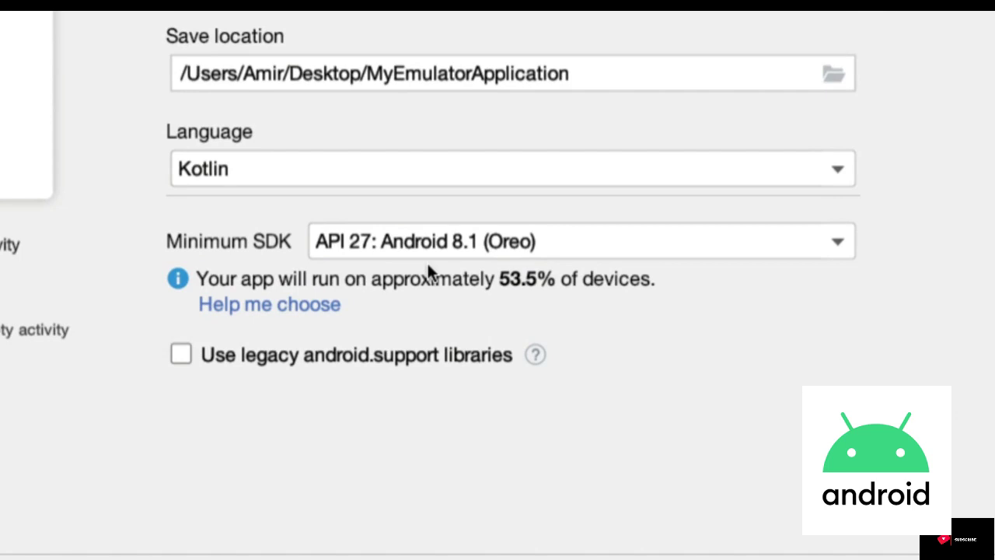
Choose API 27: Android 8.1 (Oreo) as the minimum SDK.
{"action": "left_click", "coordinate": [631, 245]}
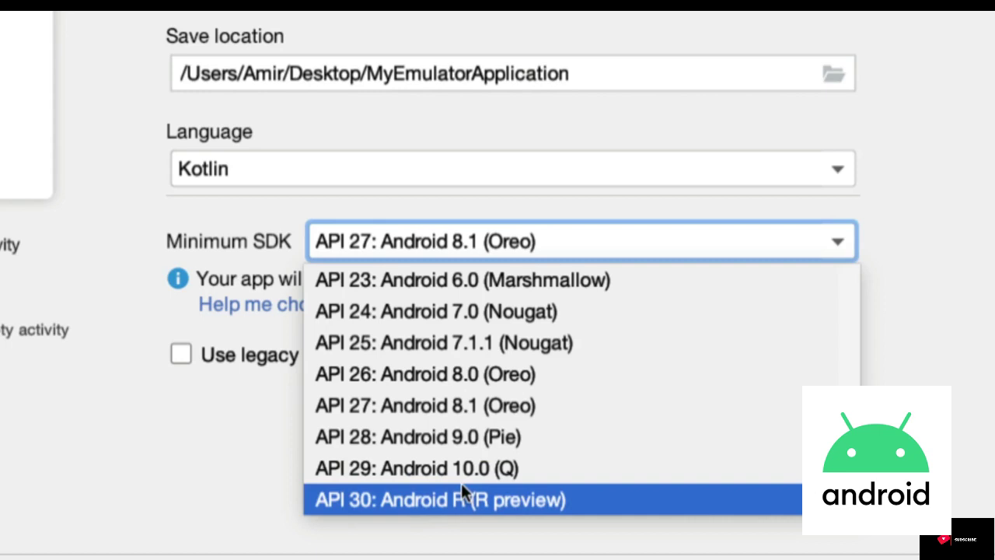
{"action": "left_click", "coordinate": [404, 406]}
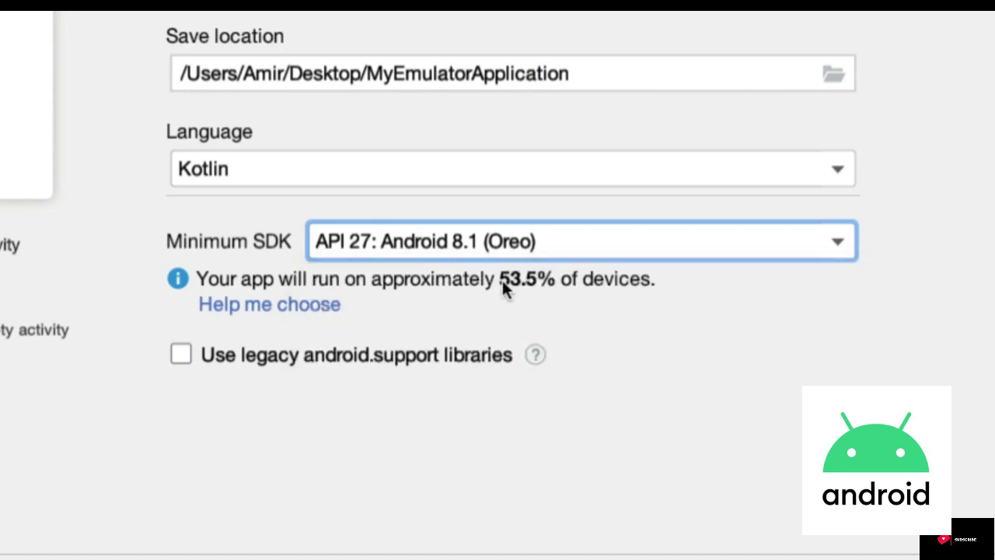
{"action": "left_click", "coordinate": [553, 239]}
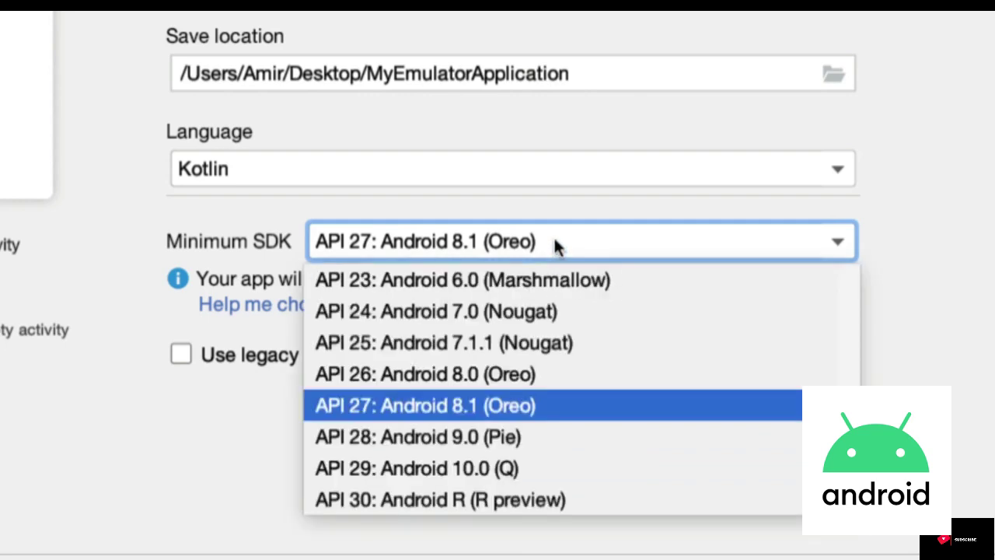
{"action": "left_click", "coordinate": [553, 240]}
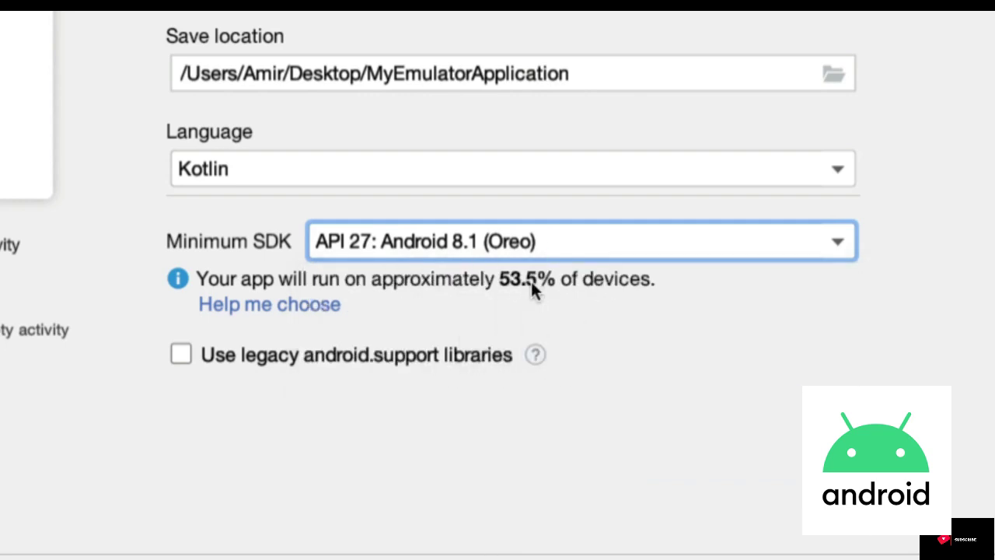
Try API 30: Android R (R preview) and API 24: Android 7.0 (Nougat) as the minimum SDK.
{"action": "left_click", "coordinate": [549, 242]}
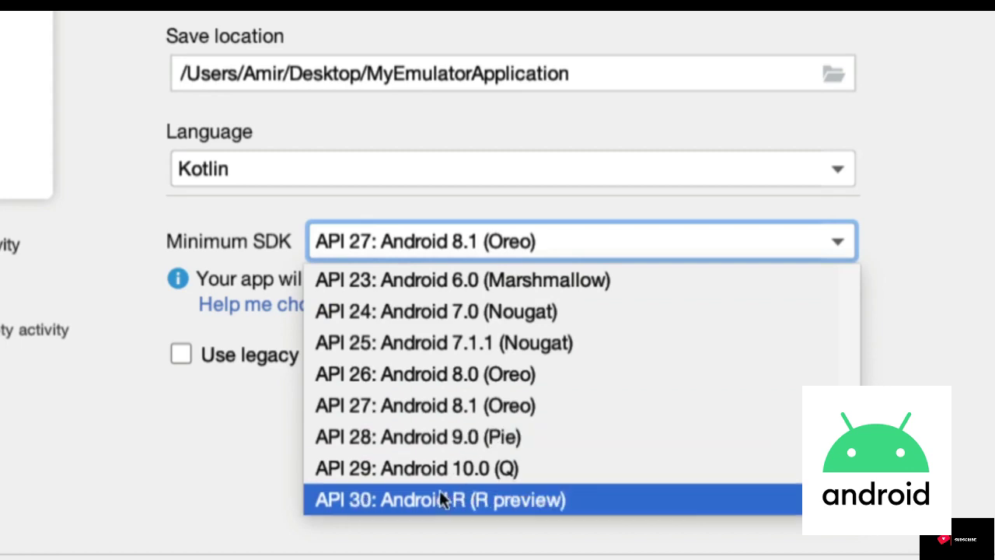
{"action": "left_click", "coordinate": [373, 492]}
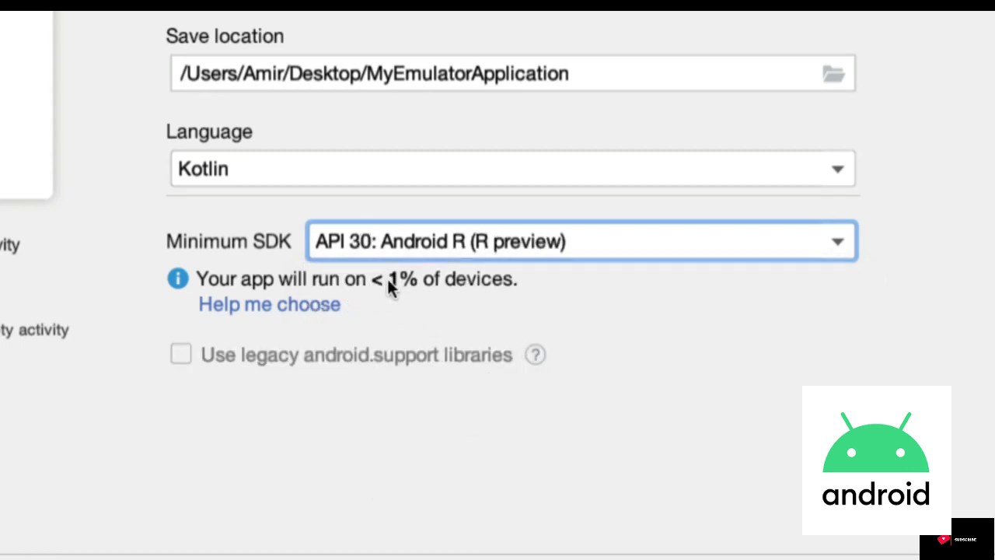
{"action": "left_click", "coordinate": [493, 247]}
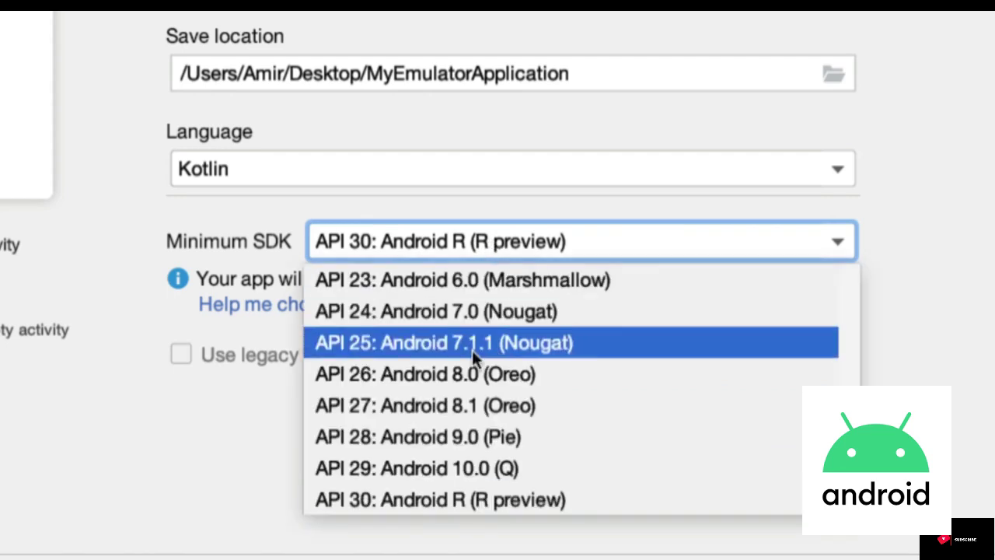
{"action": "scroll", "coordinate": [476, 350], "scroll_direction": "up", "scroll_amount": 5}
{"action": "scroll", "coordinate": [479, 348], "scroll_direction": "down", "scroll_amount": 4}
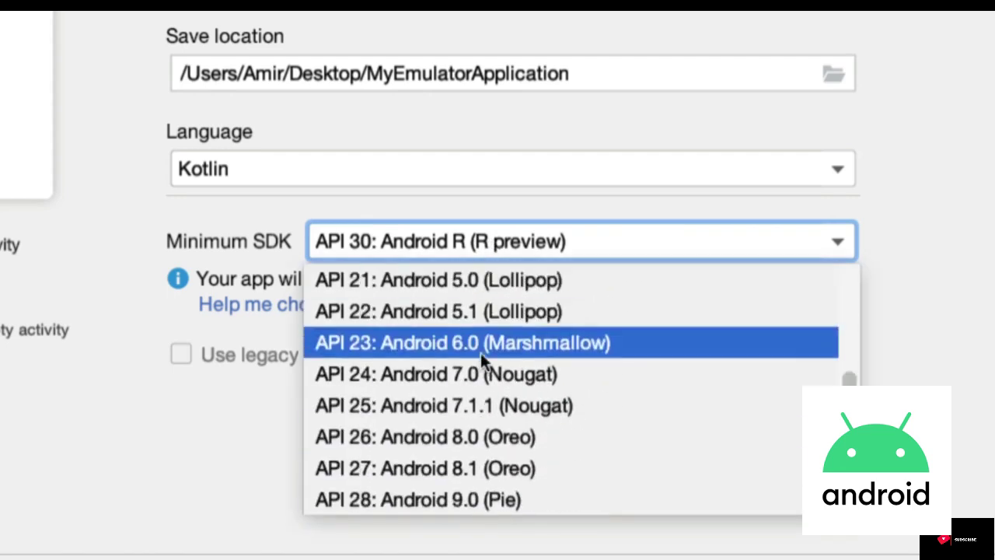
{"action": "scroll", "coordinate": [443, 385], "scroll_direction": "up", "scroll_amount": 2}
{"action": "left_click", "coordinate": [391, 437]}
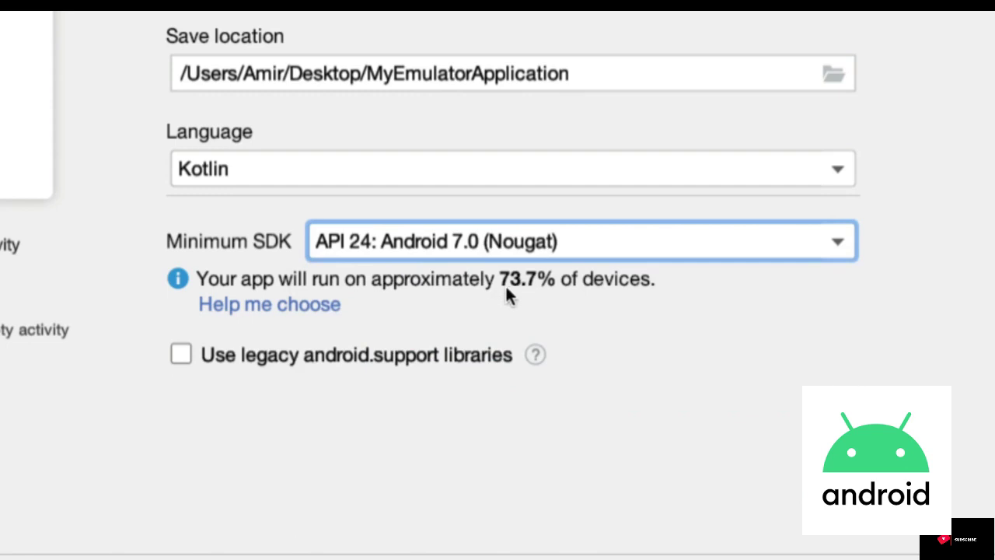
Set the minimum SDK to API 27: Android 8.1 (Oreo) and create the project.
{"action": "left_click", "coordinate": [501, 251]}
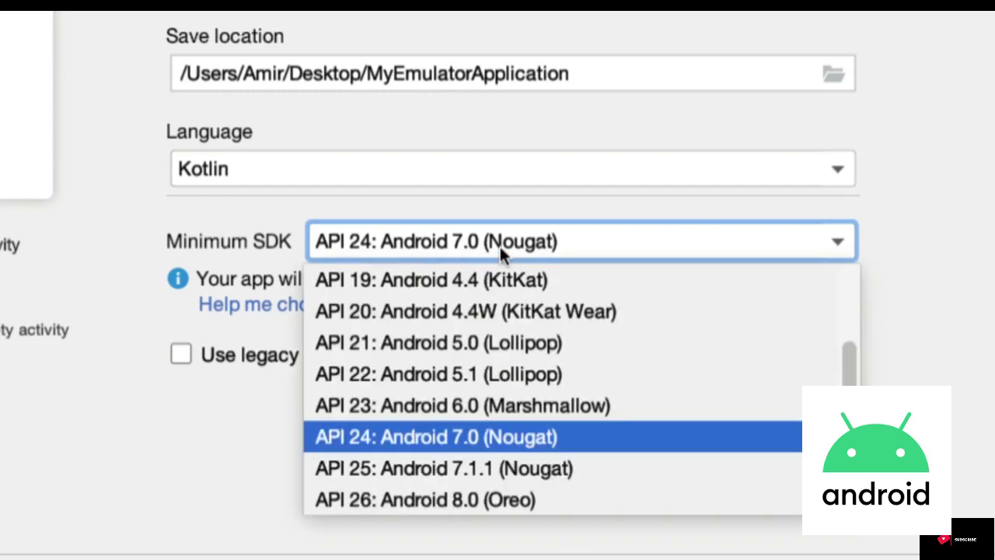
{"action": "scroll", "coordinate": [519, 303], "scroll_direction": "down", "scroll_amount": 3}
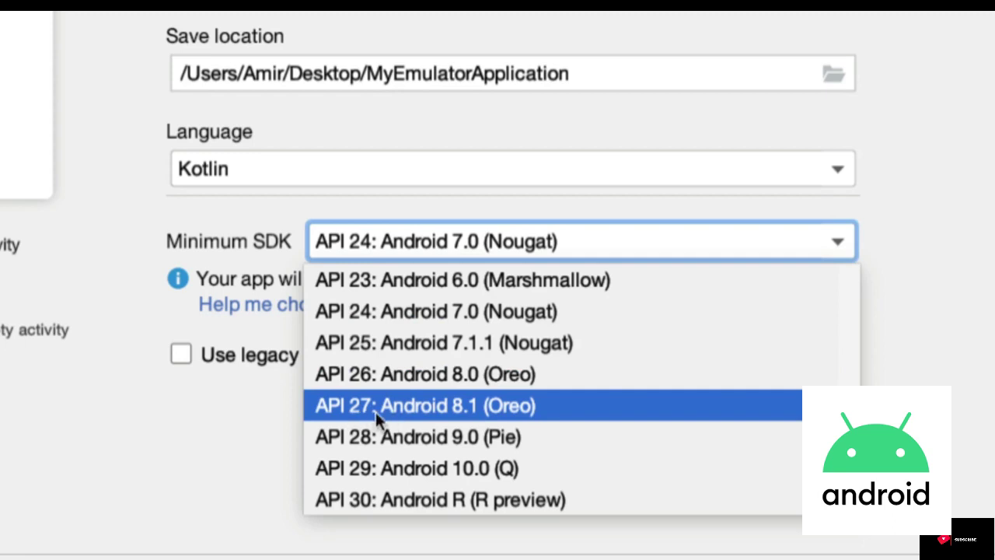
{"action": "left_click", "coordinate": [423, 417]}
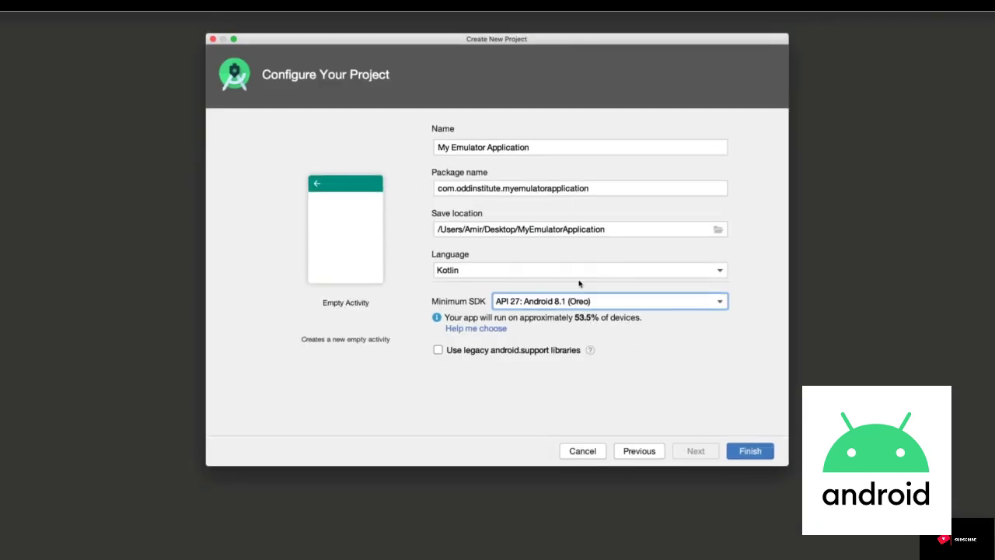
{"action": "left_click", "coordinate": [755, 457]}
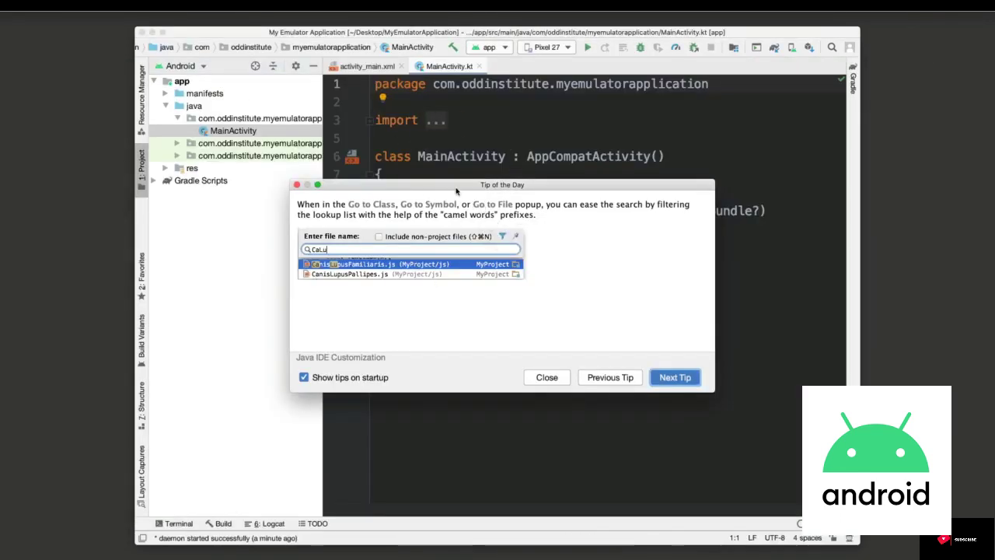
Close the Tip of the Day dialog and enlarge the project window to fill the screen.
{"action": "left_click_drag", "start_coordinate": [456, 188], "coordinate": [487, 150]}
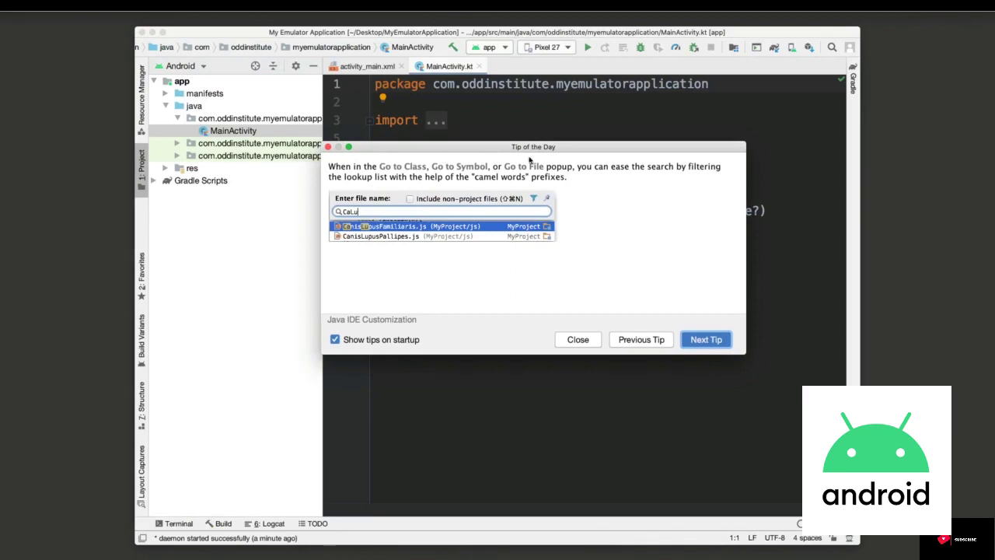
{"action": "left_click", "coordinate": [328, 147]}
{"action": "left_click", "coordinate": [162, 32]}
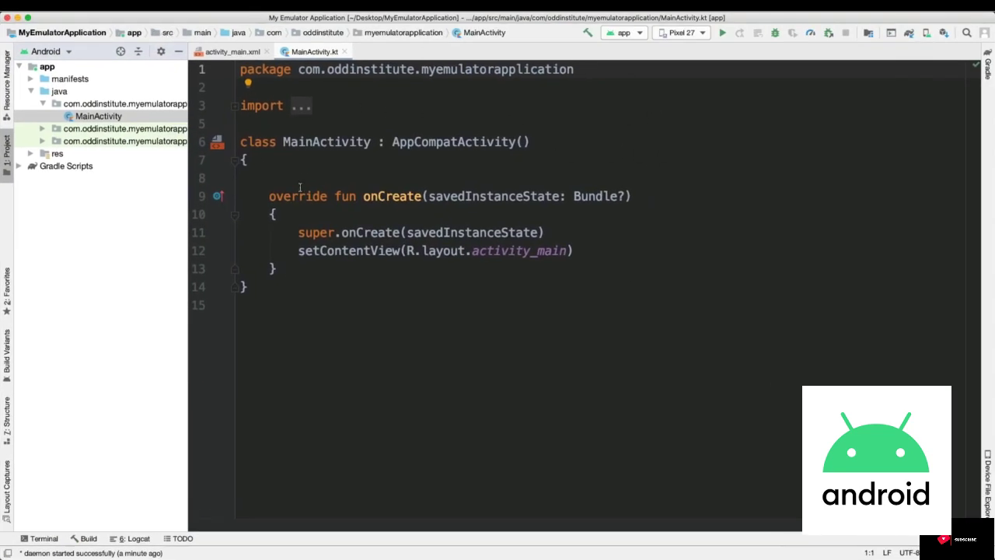
Open the AVD Manager and move and enlarge its window so all virtual device columns are readable.
{"action": "mouse_move", "coordinate": [289, 115]}
{"action": "left_click", "coordinate": [359, 7]}
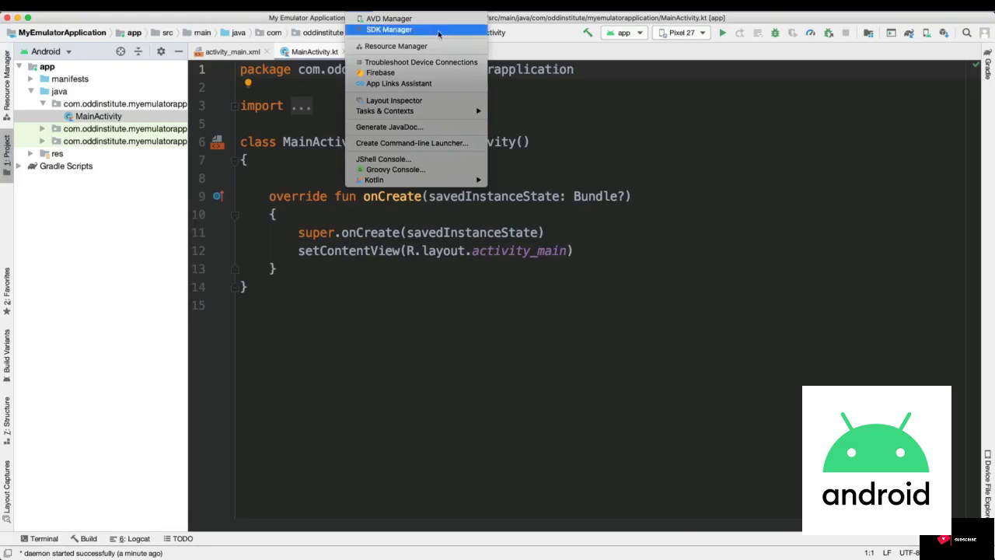
{"action": "left_click", "coordinate": [384, 20]}
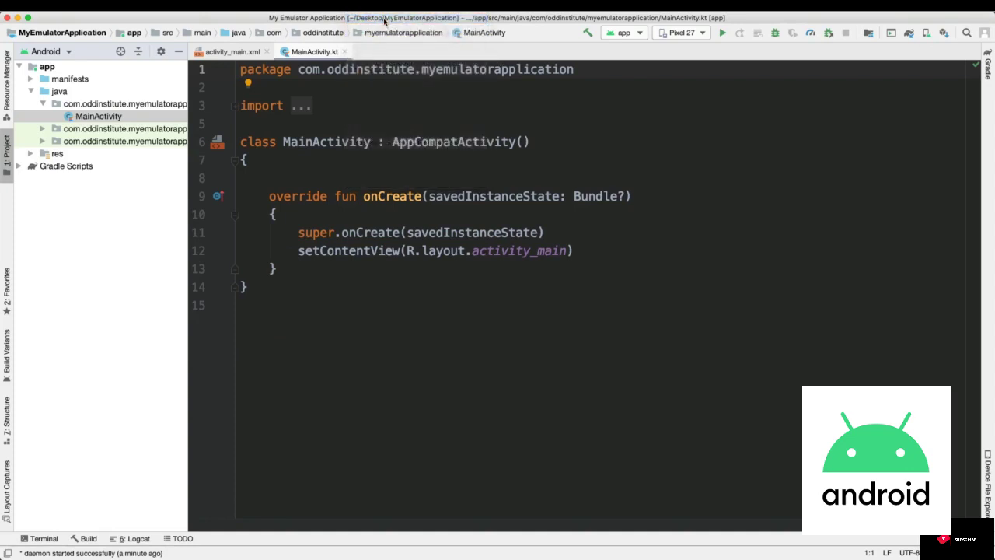
{"action": "left_click_drag", "start_coordinate": [426, 37], "coordinate": [634, 64]}
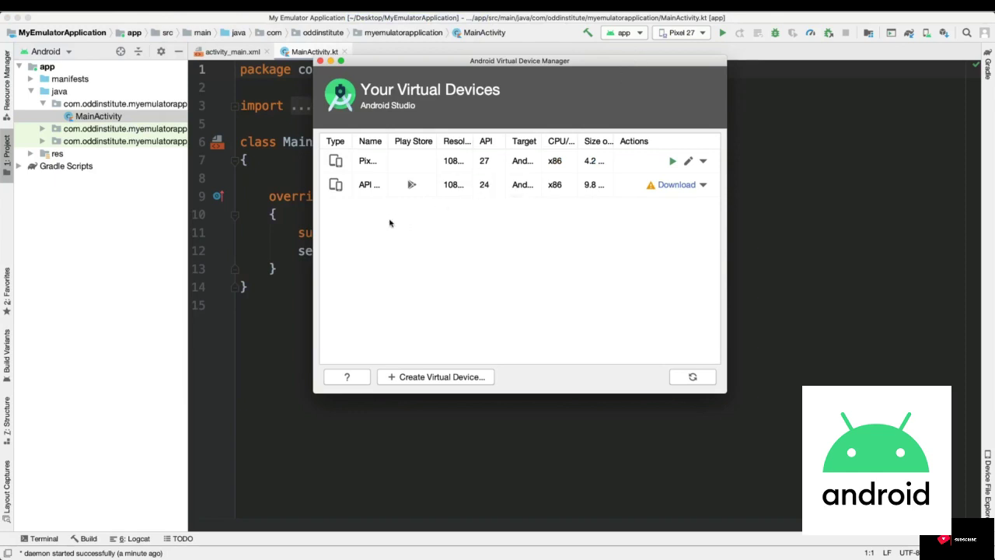
{"action": "left_click_drag", "start_coordinate": [313, 222], "coordinate": [47, 222]}
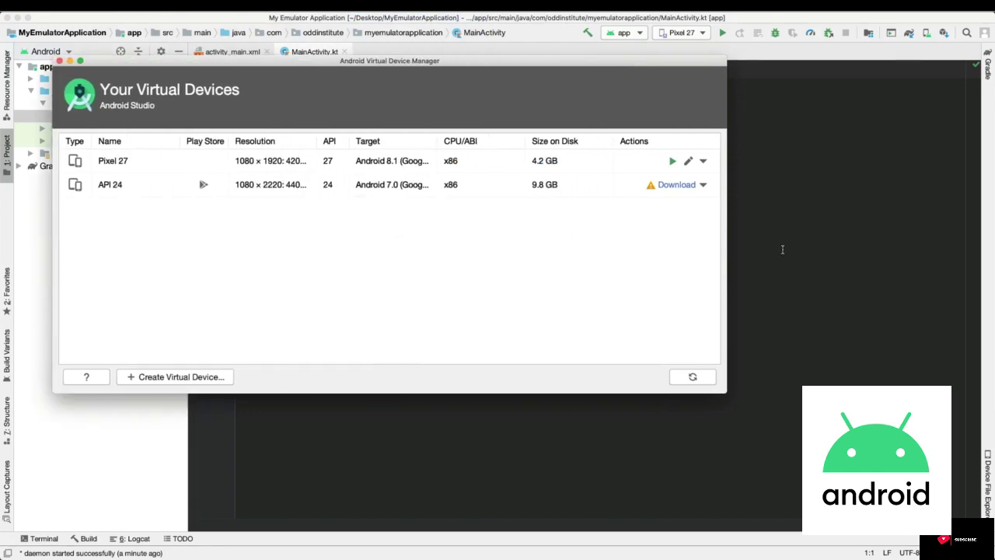
{"action": "left_click_drag", "start_coordinate": [639, 64], "coordinate": [725, 54]}
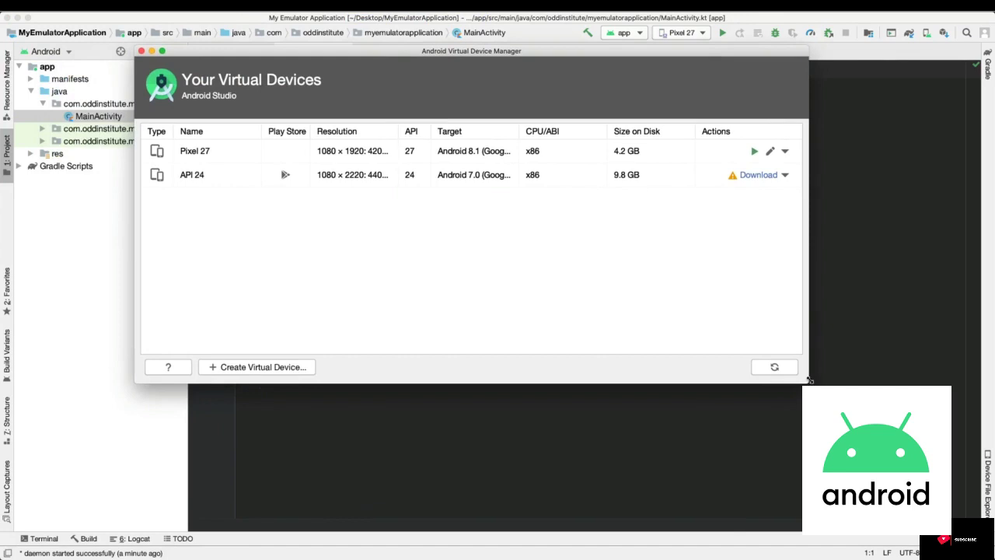
{"action": "left_click_drag", "start_coordinate": [808, 383], "coordinate": [900, 402]}
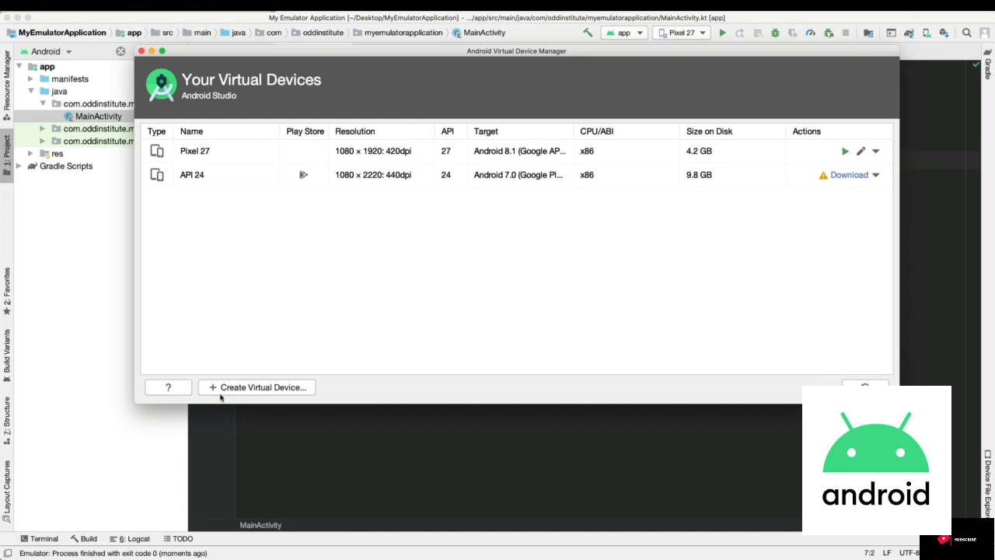
Start creating a virtual device and choose the Pixel 2 phone as its hardware.
{"action": "left_click", "coordinate": [274, 389]}
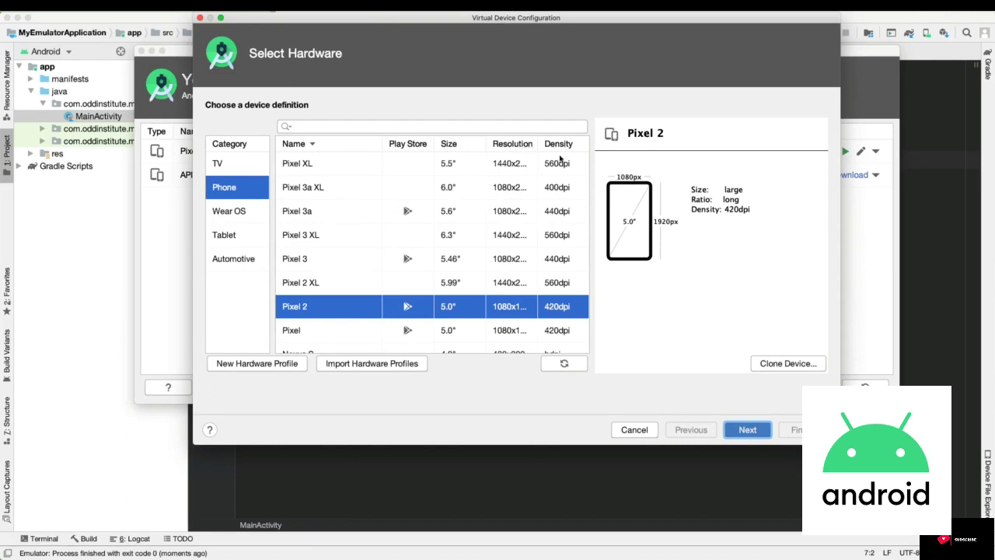
{"action": "left_click_drag", "start_coordinate": [841, 444], "coordinate": [923, 444]}
{"action": "left_click_drag", "start_coordinate": [604, 143], "coordinate": [618, 143]}
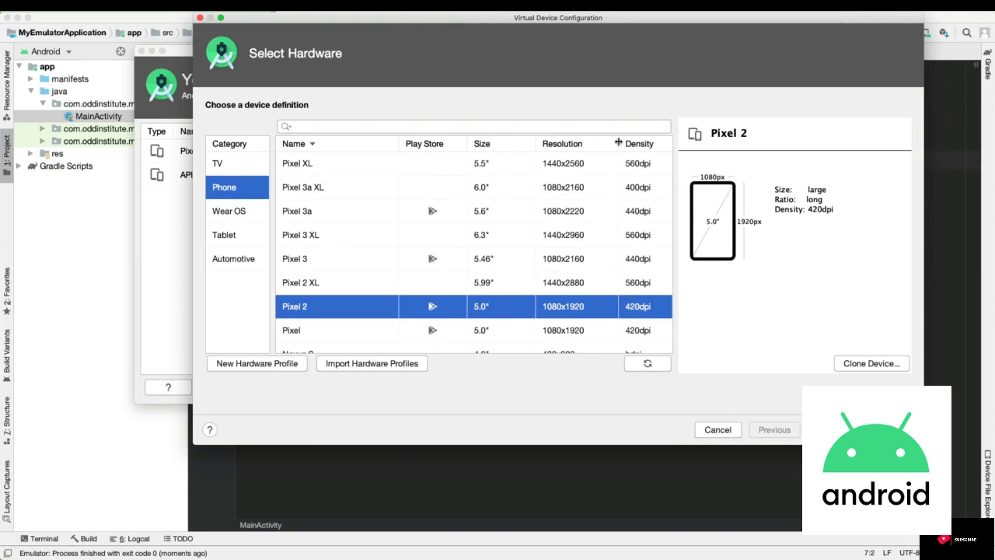
{"action": "scroll", "coordinate": [575, 311], "scroll_direction": "down", "scroll_amount": 3}
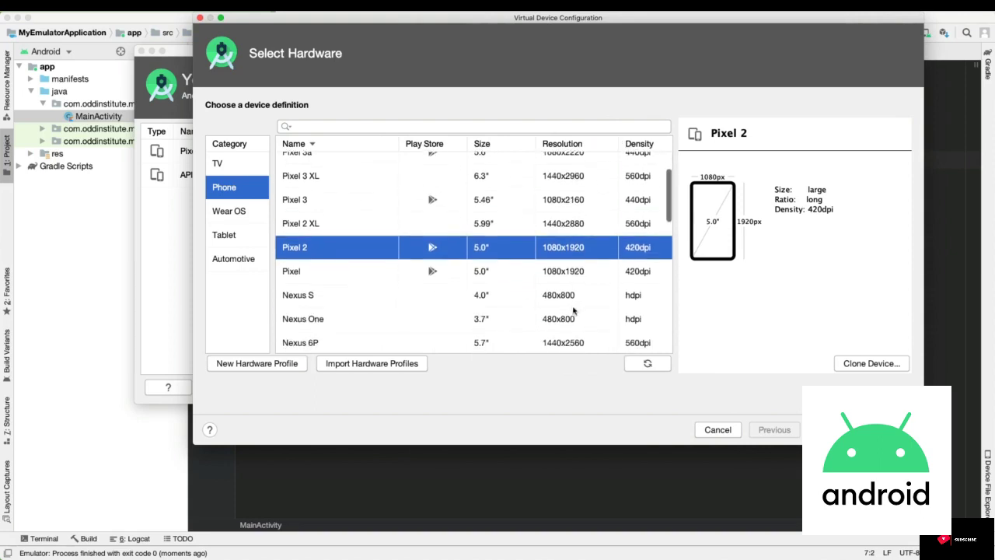
{"action": "scroll", "coordinate": [575, 254], "scroll_direction": "up", "scroll_amount": 3}
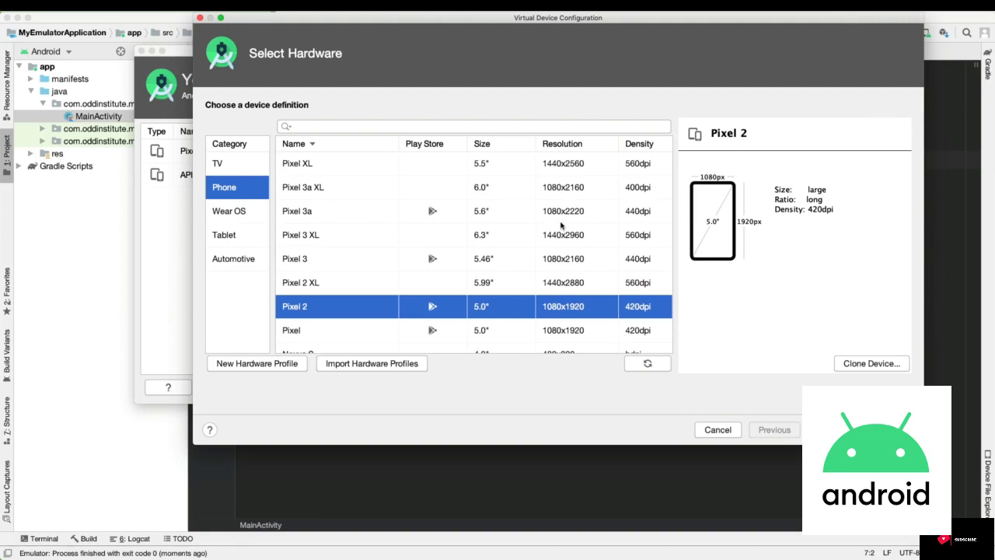
{"action": "left_click", "coordinate": [355, 289]}
{"action": "left_click", "coordinate": [344, 308]}
{"action": "left_click", "coordinate": [830, 430]}
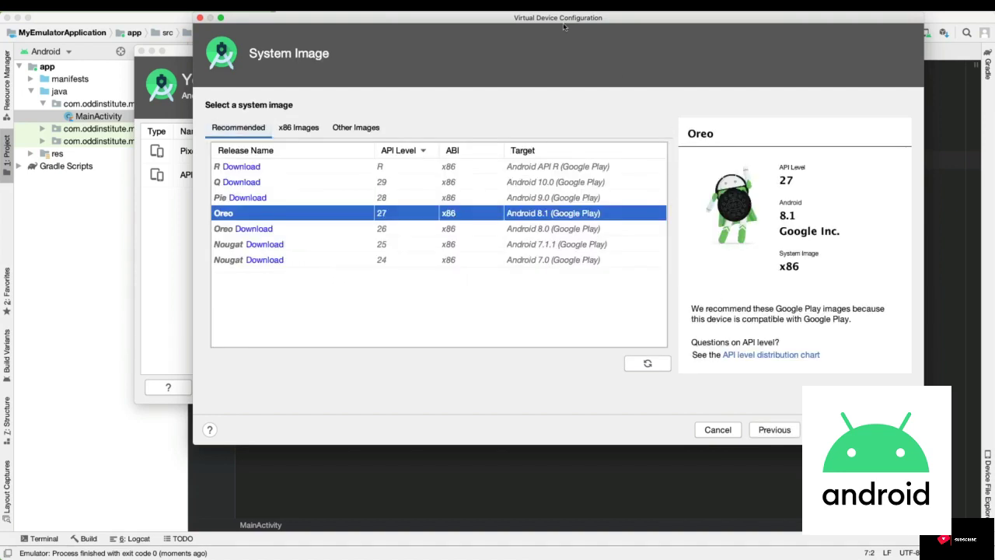
Try to download the Pie API 28 system image, accepting its license agreement, and cancel the installation.
{"action": "left_click_drag", "start_coordinate": [505, 23], "coordinate": [444, 23]}
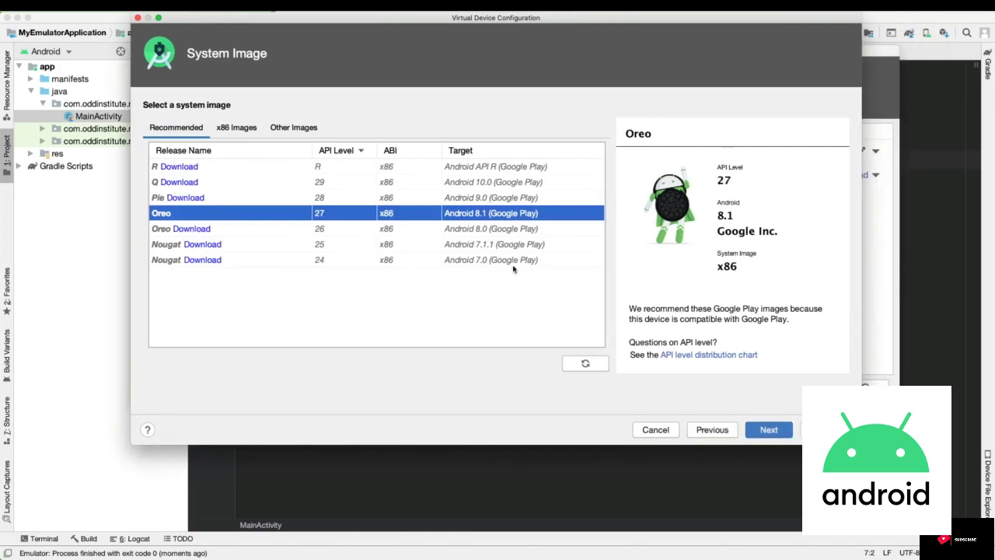
{"action": "left_click_drag", "start_coordinate": [861, 444], "coordinate": [742, 451]}
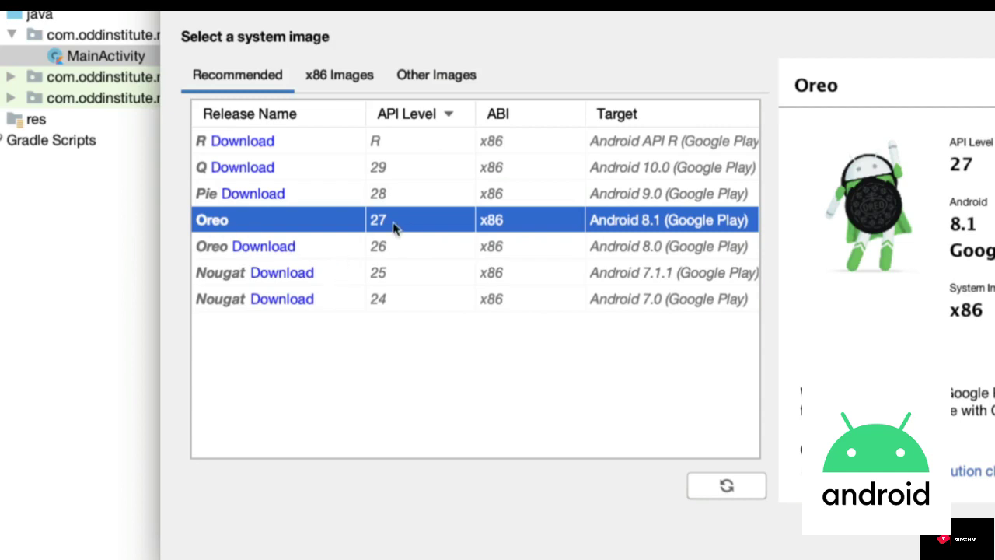
{"action": "left_click", "coordinate": [322, 200]}
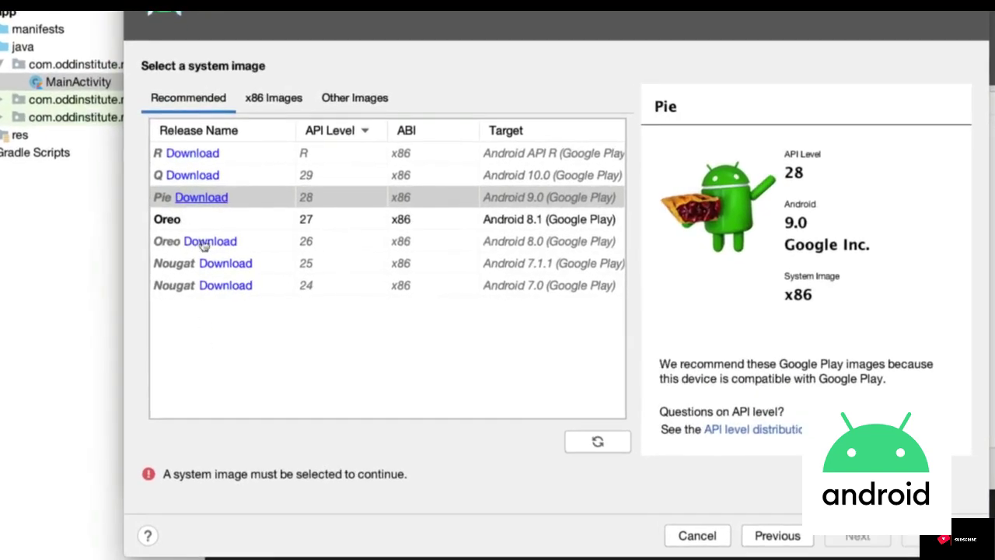
{"action": "left_click", "coordinate": [204, 199]}
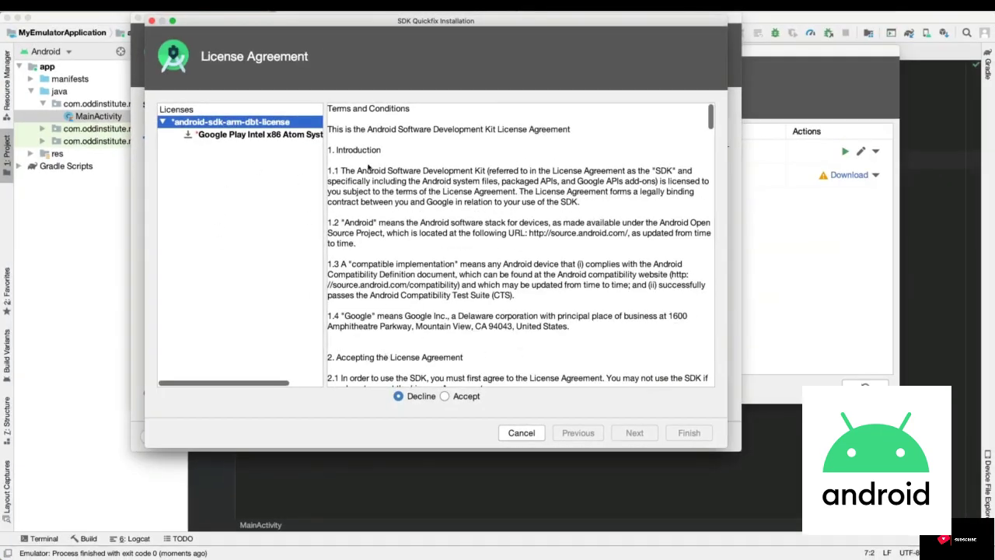
{"action": "left_click", "coordinate": [445, 396]}
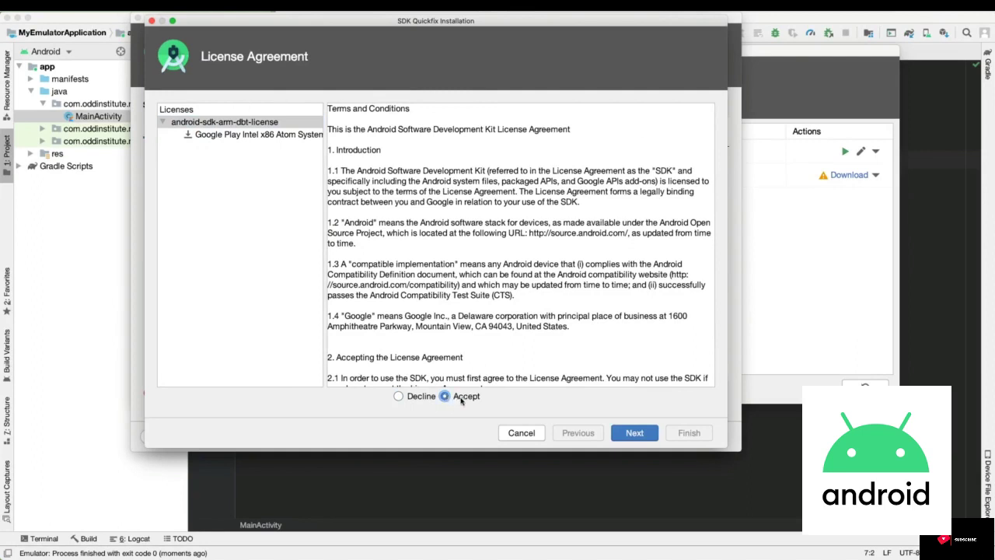
{"action": "left_click", "coordinate": [634, 433]}
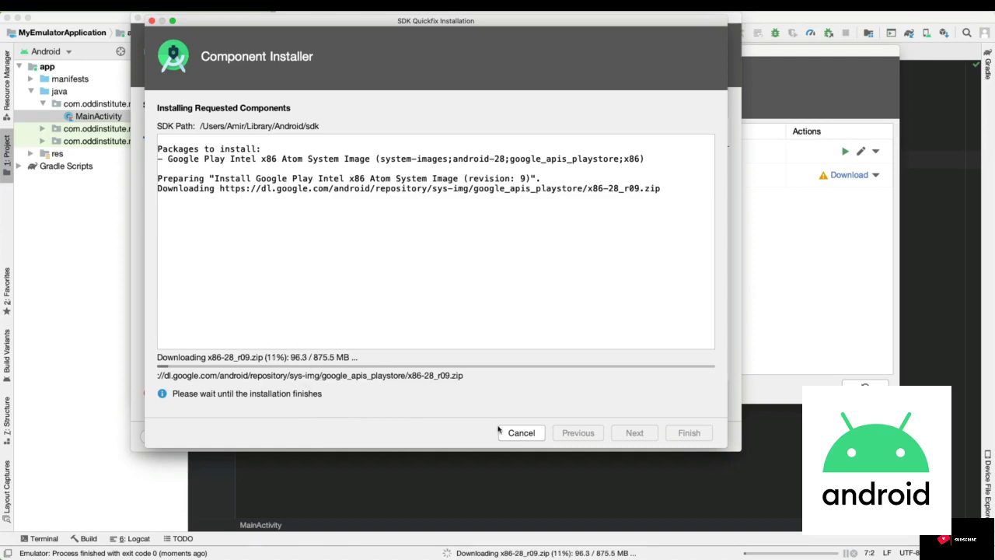
{"action": "left_click", "coordinate": [520, 433]}
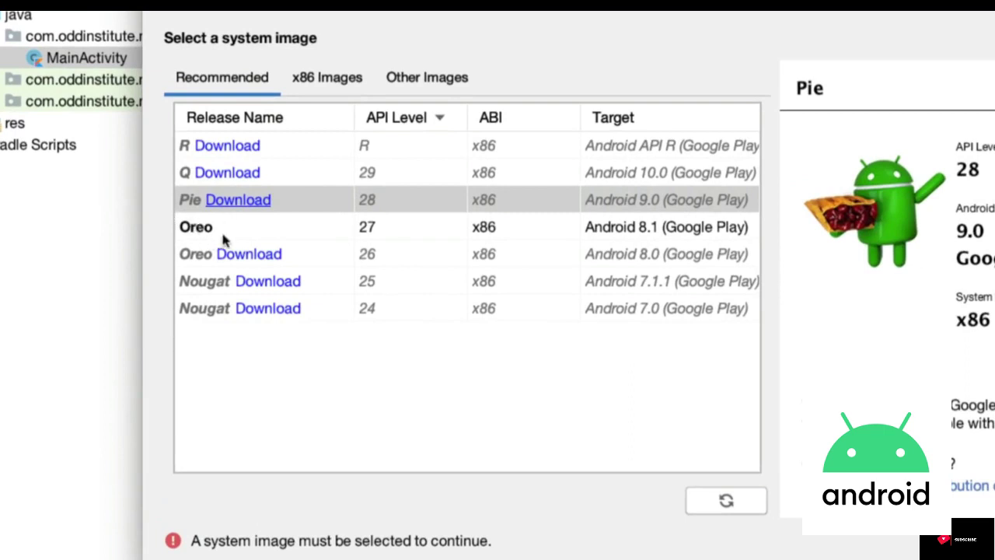
Choose the Oreo API 27 x86 image with Android 8.1 (Google Play) as the system image and continue to the configuration.
{"action": "left_click", "coordinate": [185, 216]}
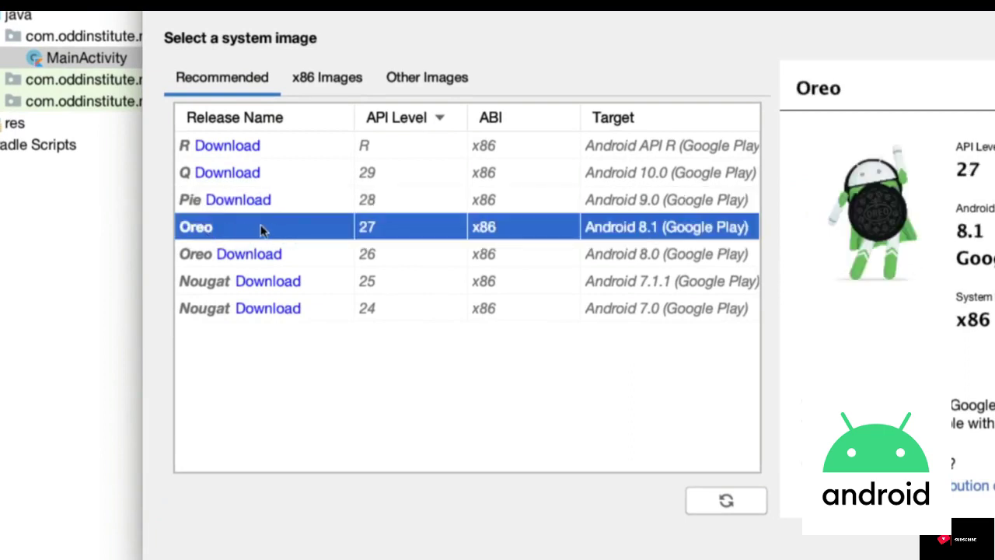
{"action": "left_click", "coordinate": [204, 258]}
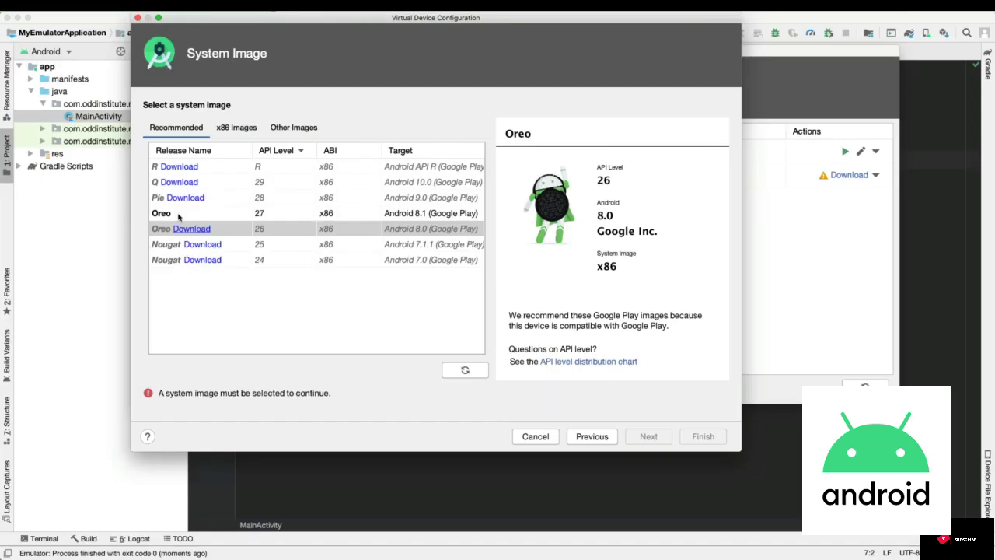
{"action": "left_click", "coordinate": [196, 215]}
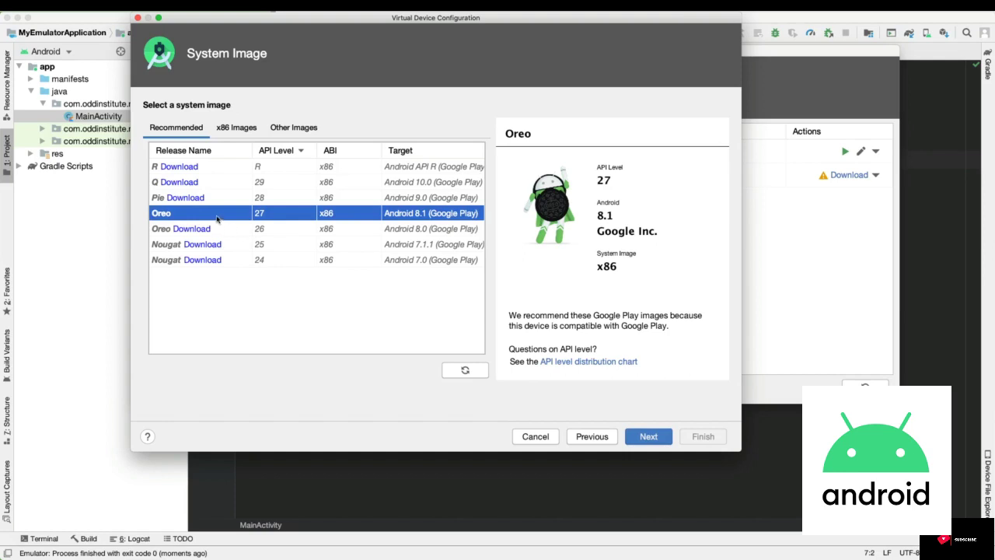
{"action": "left_click", "coordinate": [649, 435]}
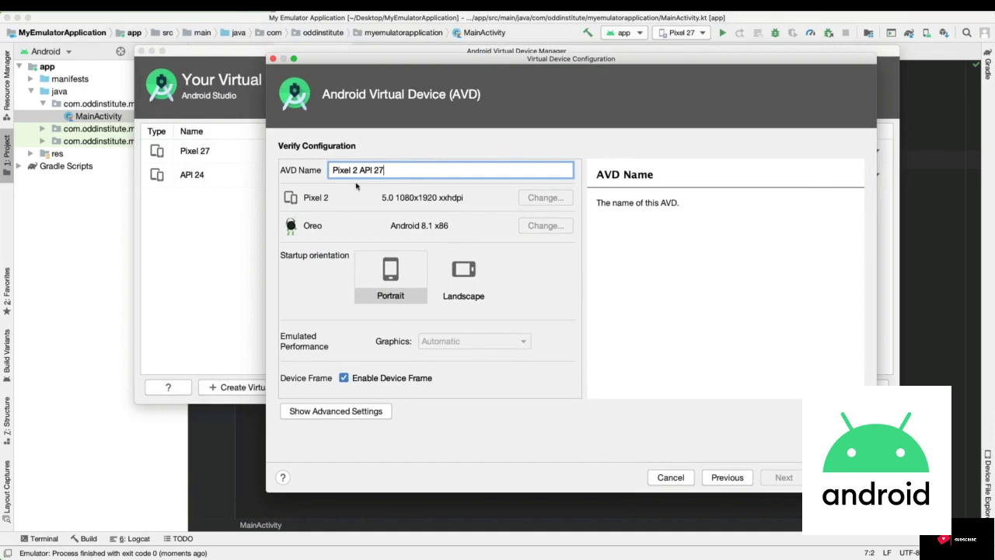
Try the AVD name API 27 GP and review the x86 and other system images before returning to the configuration.
{"action": "left_click_drag", "start_coordinate": [403, 171], "coordinate": [332, 171]}
{"action": "type", "text": "API 27 GP"}
{"action": "left_click", "coordinate": [726, 478]}
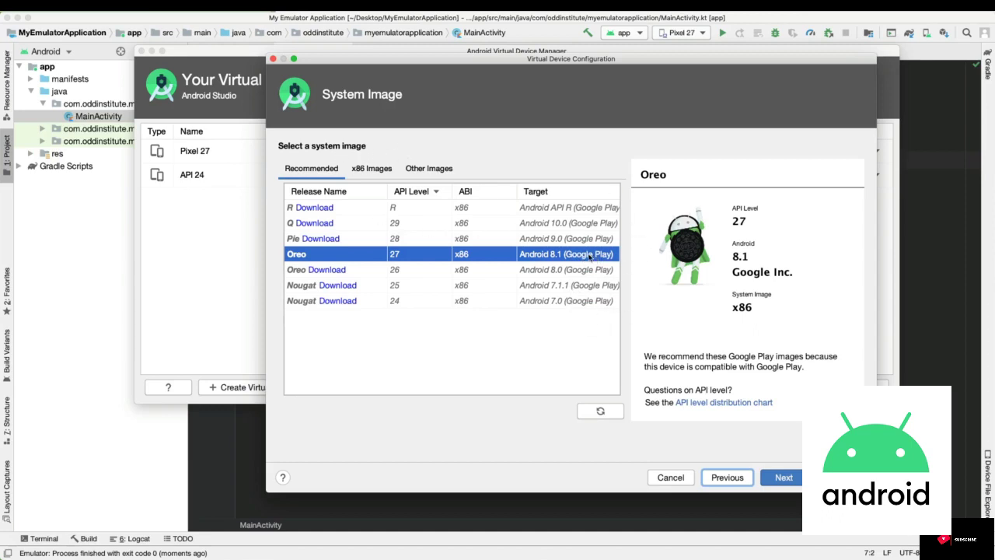
{"action": "left_click", "coordinate": [376, 169]}
{"action": "left_click", "coordinate": [412, 169]}
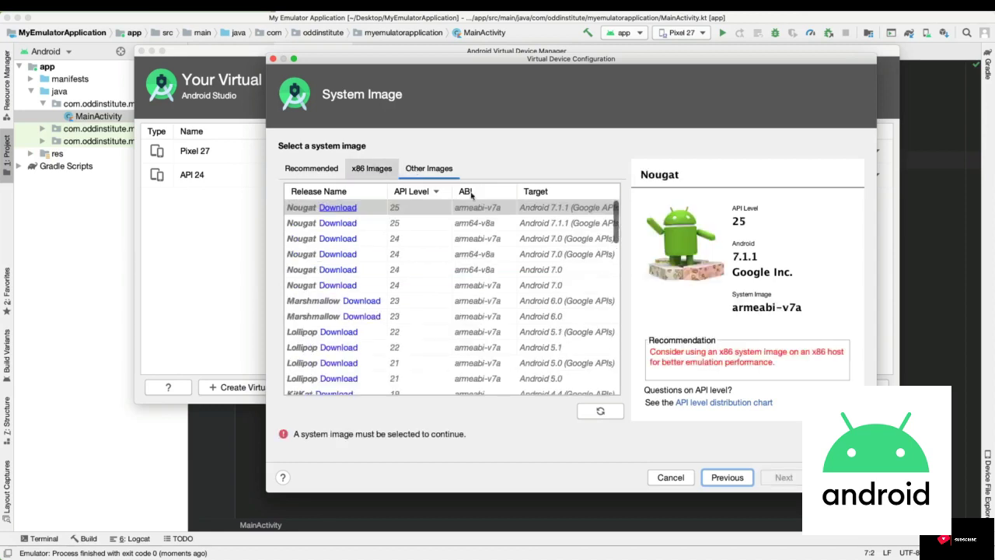
{"action": "left_click", "coordinate": [433, 171]}
{"action": "left_click", "coordinate": [304, 171]}
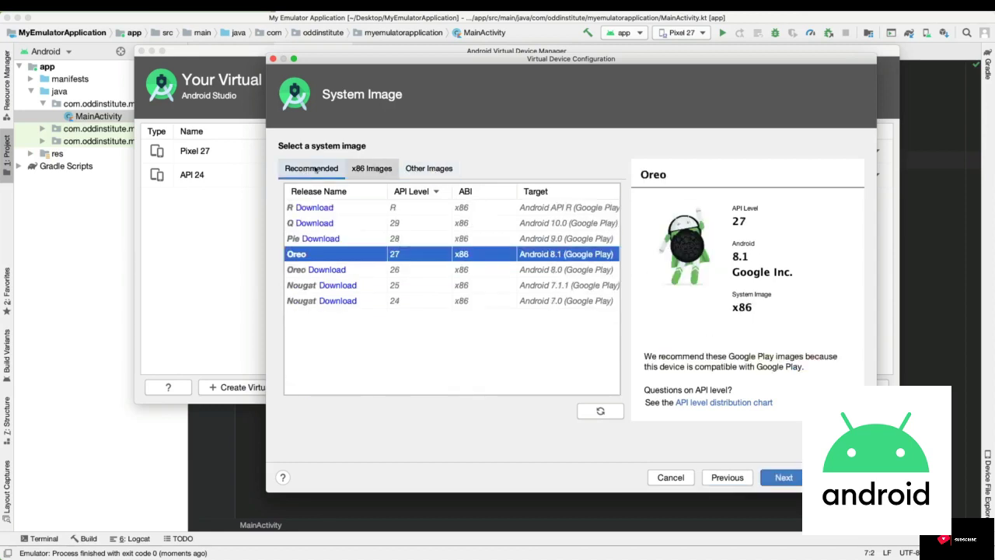
{"action": "left_click", "coordinate": [786, 479]}
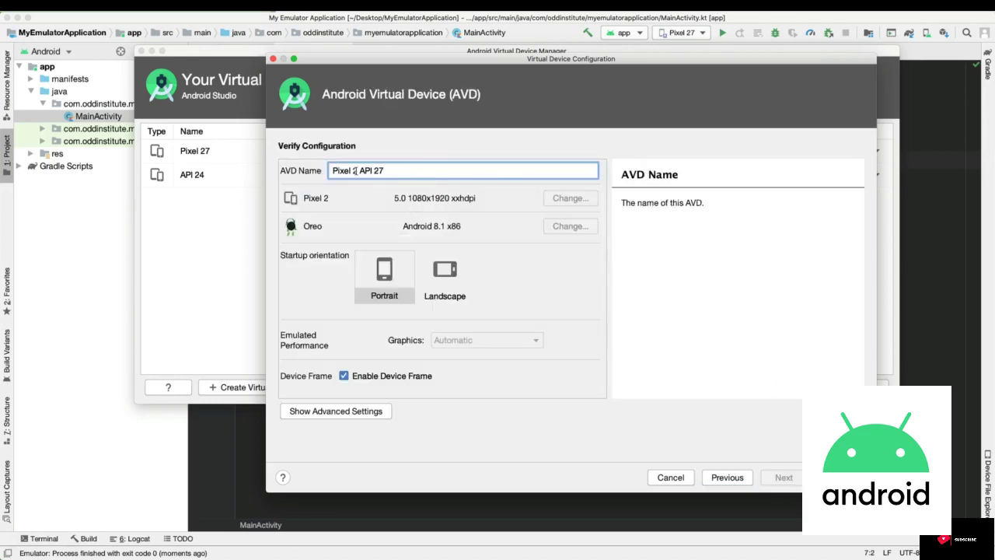
Name the virtual device API 27 GP, finish creating it and close the AVD Manager.
{"action": "left_click_drag", "start_coordinate": [355, 171], "coordinate": [330, 170]}
{"action": "key", "text": "BackSpace"}
{"action": "type", "text": "GP"}
{"action": "left_click", "coordinate": [840, 477]}
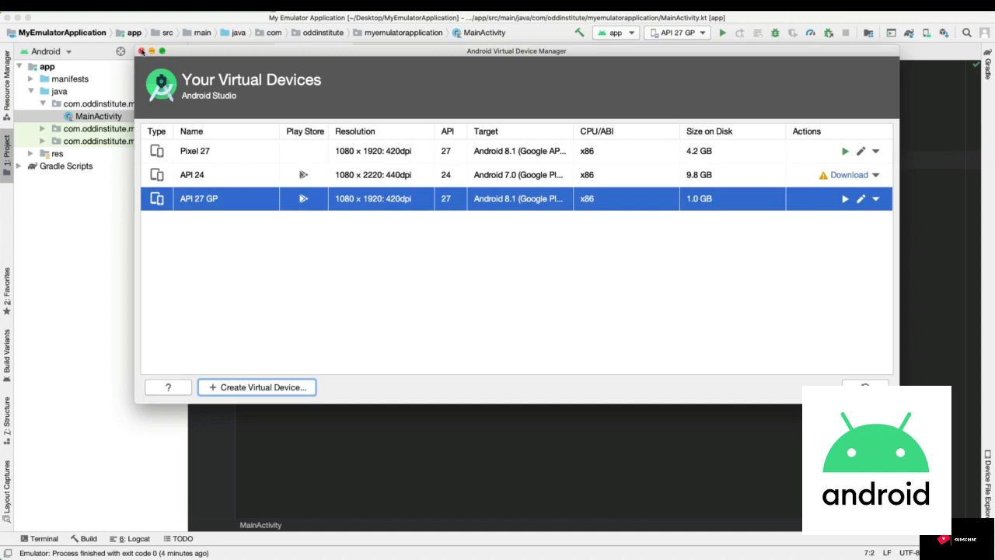
{"action": "left_click", "coordinate": [141, 51]}
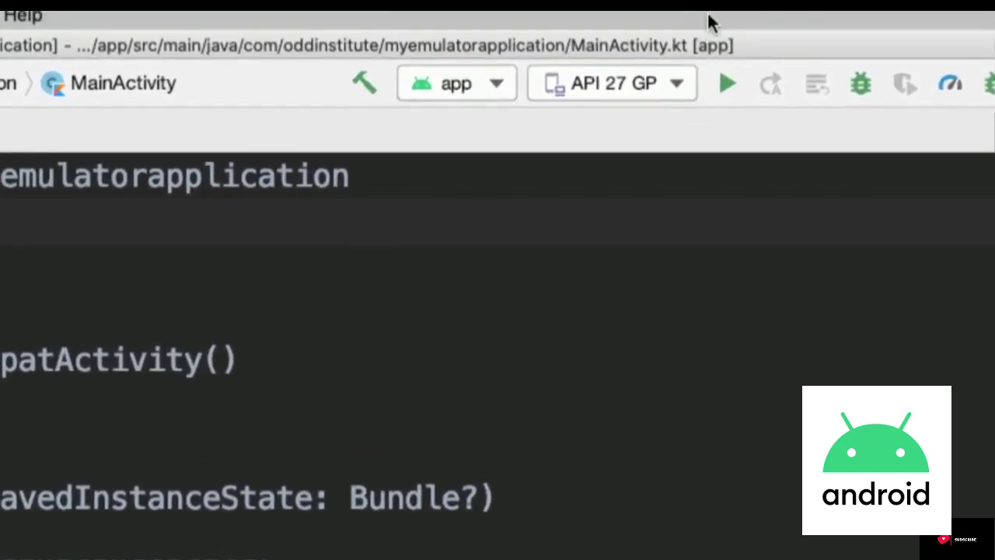
Select API 27 GP as the target device and run the app on it.
{"action": "left_click", "coordinate": [675, 84]}
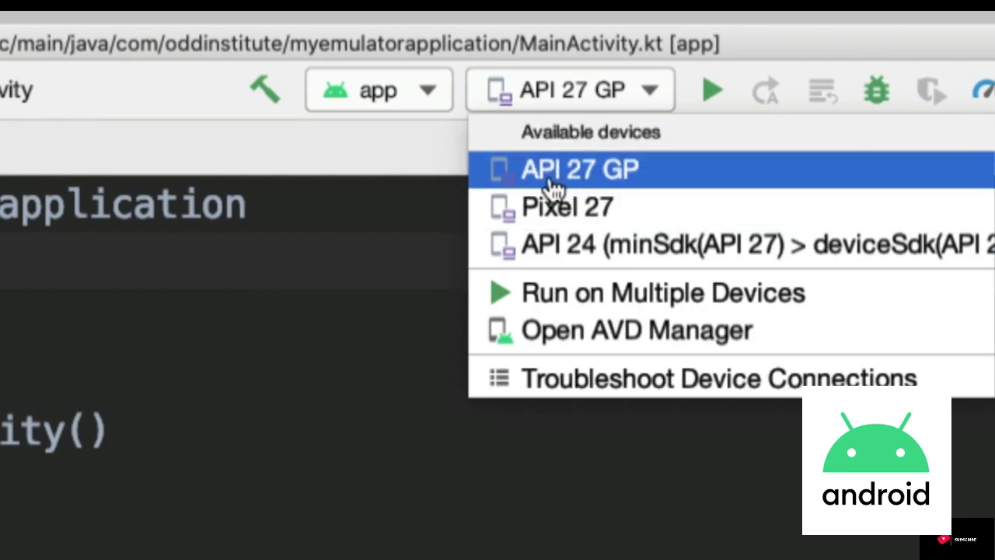
{"action": "left_click", "coordinate": [618, 172]}
{"action": "left_click", "coordinate": [645, 90]}
{"action": "left_click", "coordinate": [613, 172]}
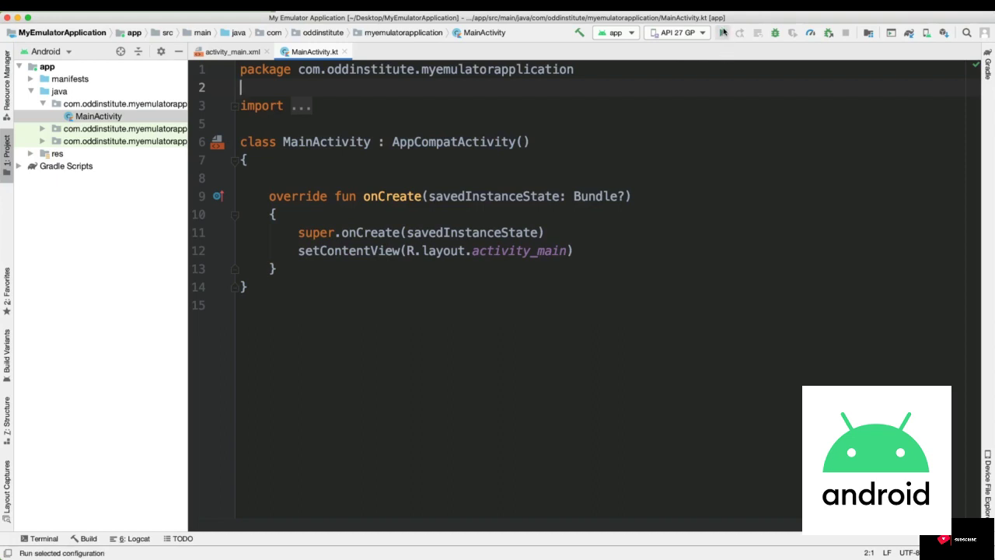
{"action": "left_click", "coordinate": [723, 32]}
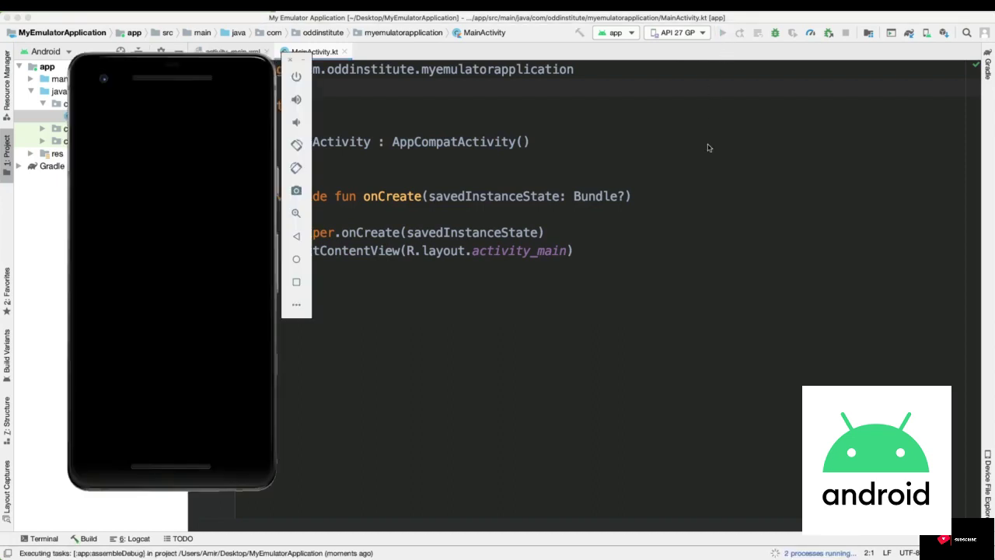
Bring the project editor and the running emulator to the front and place the emulator beside the MainActivity code.
{"action": "key", "text": "super+Tab"}
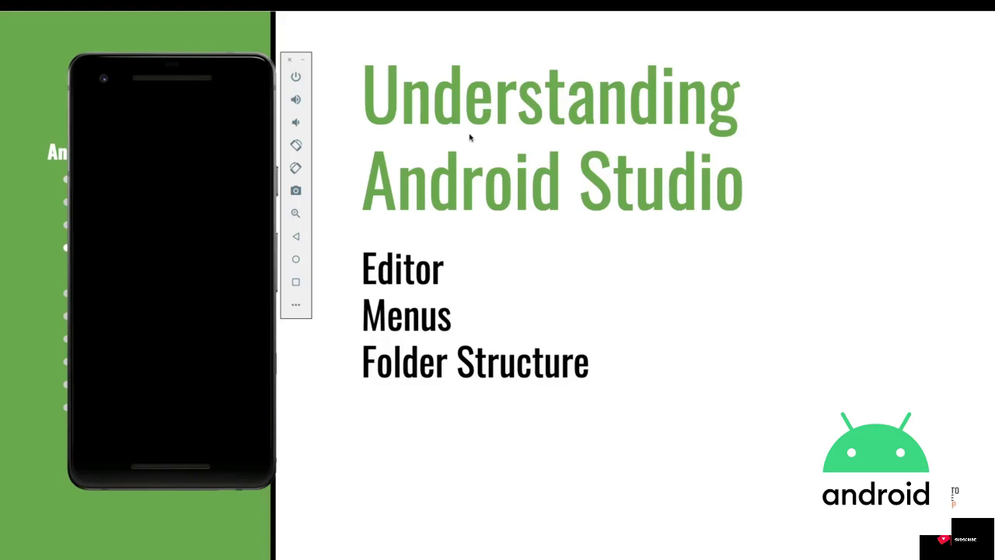
{"action": "key", "text": "super+Tab"}
{"action": "left_click_drag", "start_coordinate": [267, 73], "coordinate": [597, 72]}
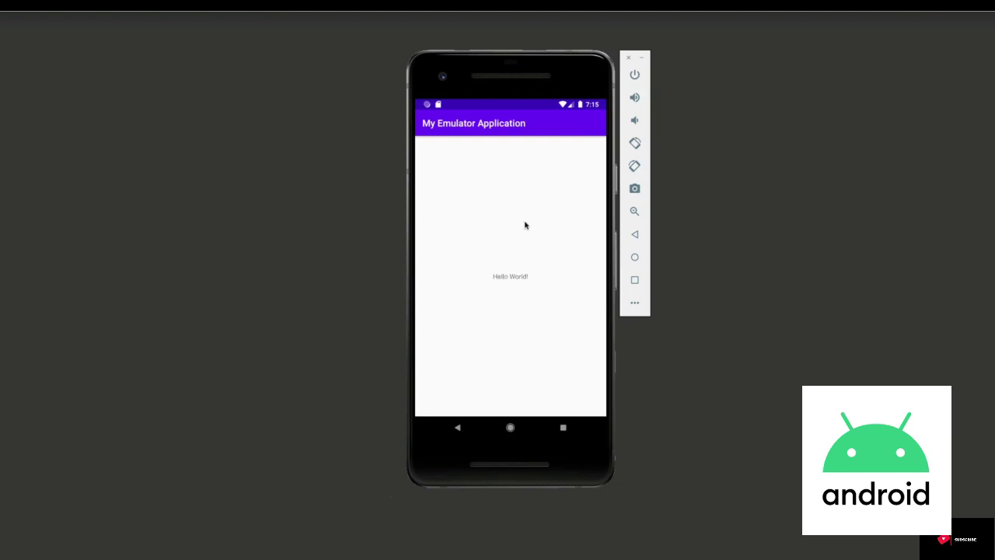
{"action": "left_click", "coordinate": [507, 548]}
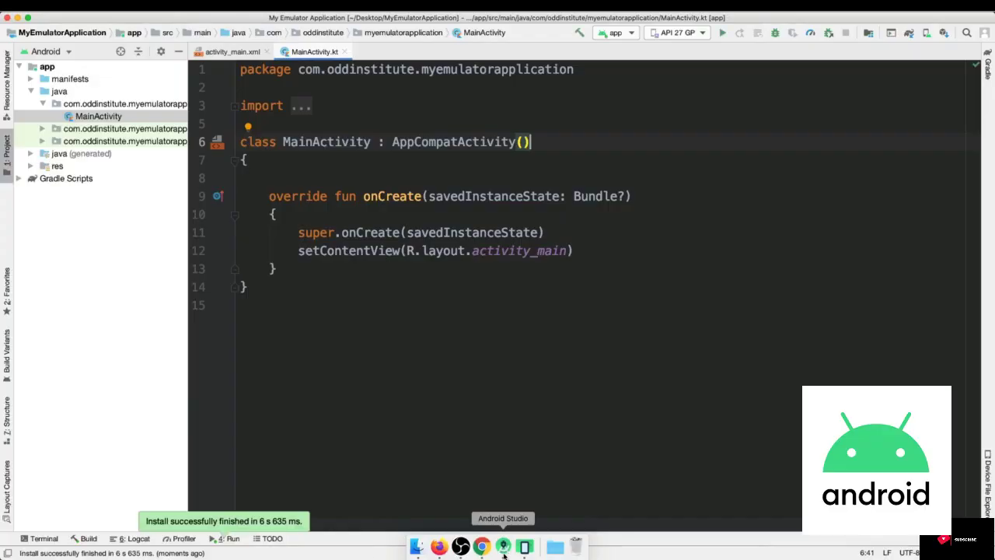
{"action": "left_click", "coordinate": [525, 548]}
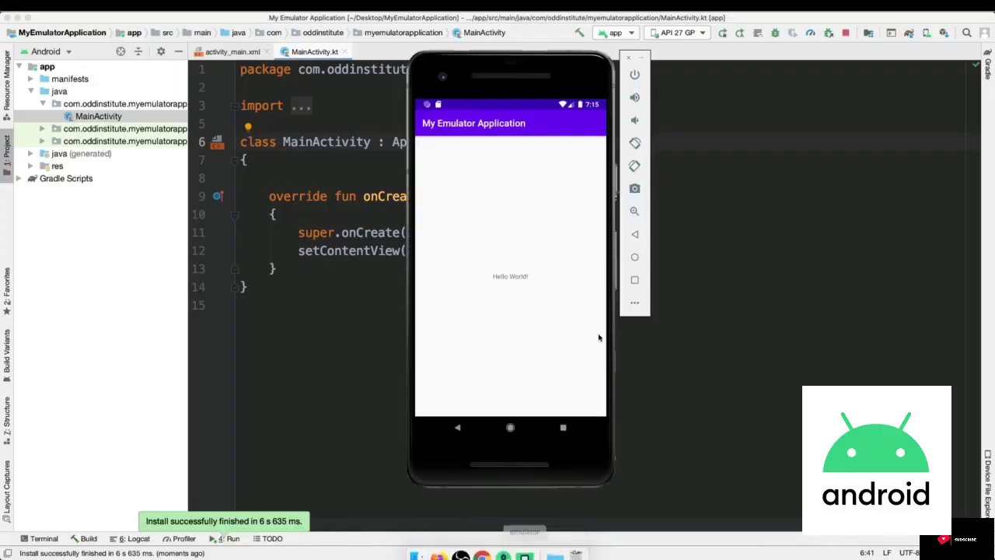
{"action": "left_click_drag", "start_coordinate": [559, 84], "coordinate": [859, 97]}
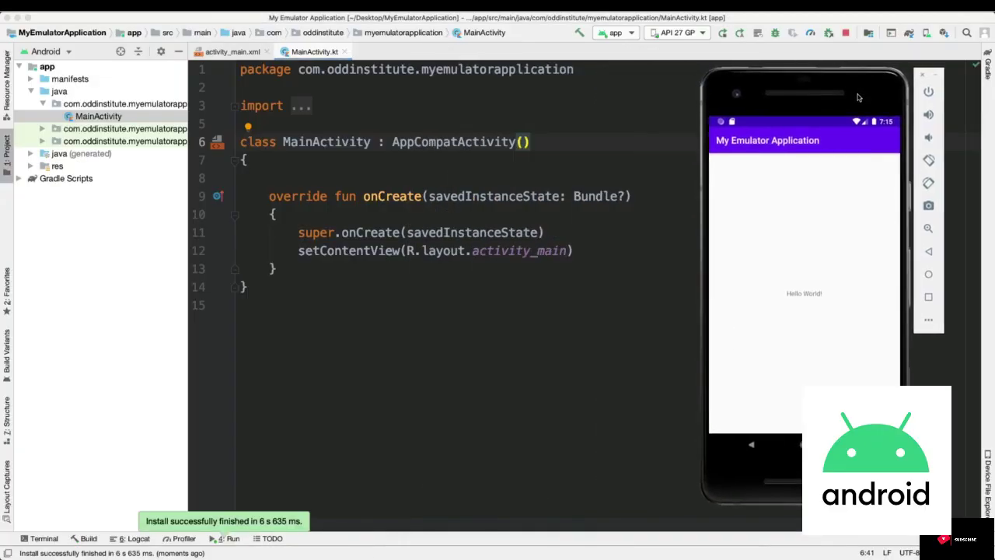